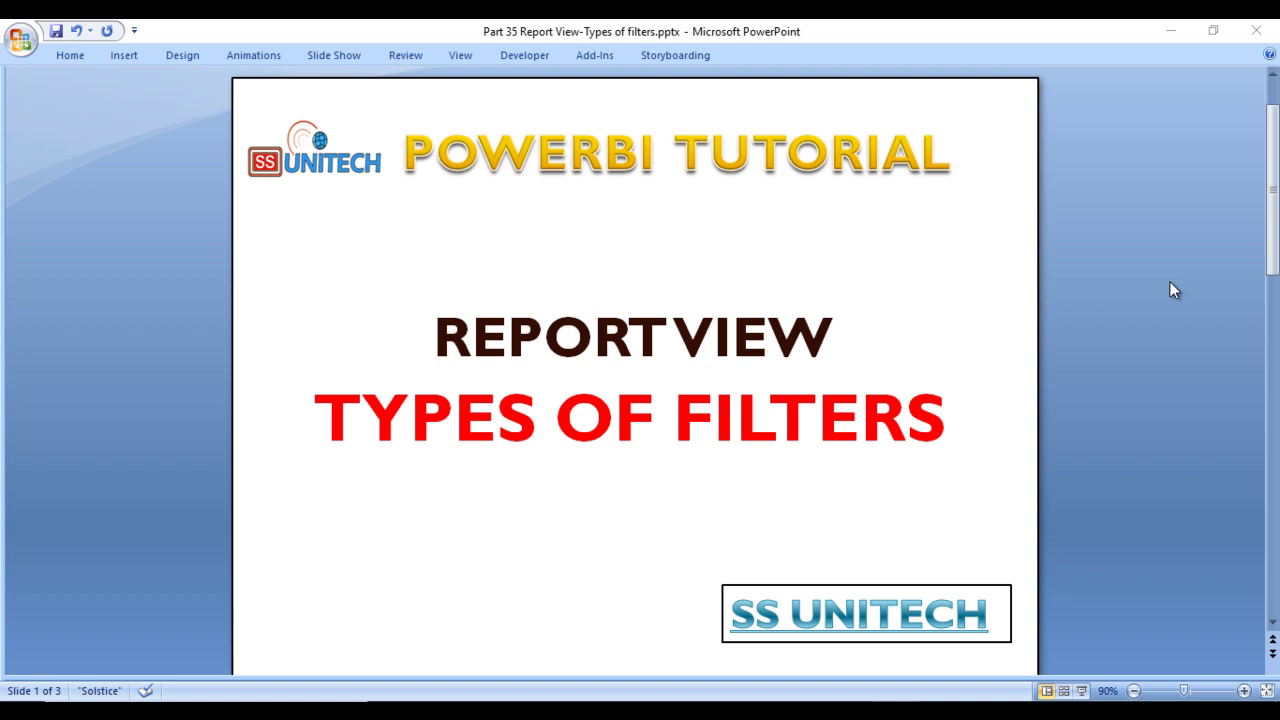
Step: Scroll the PowerPoint slide pane down to slide 2, which lists the filter types
scroll(1170, 290, down, 1)
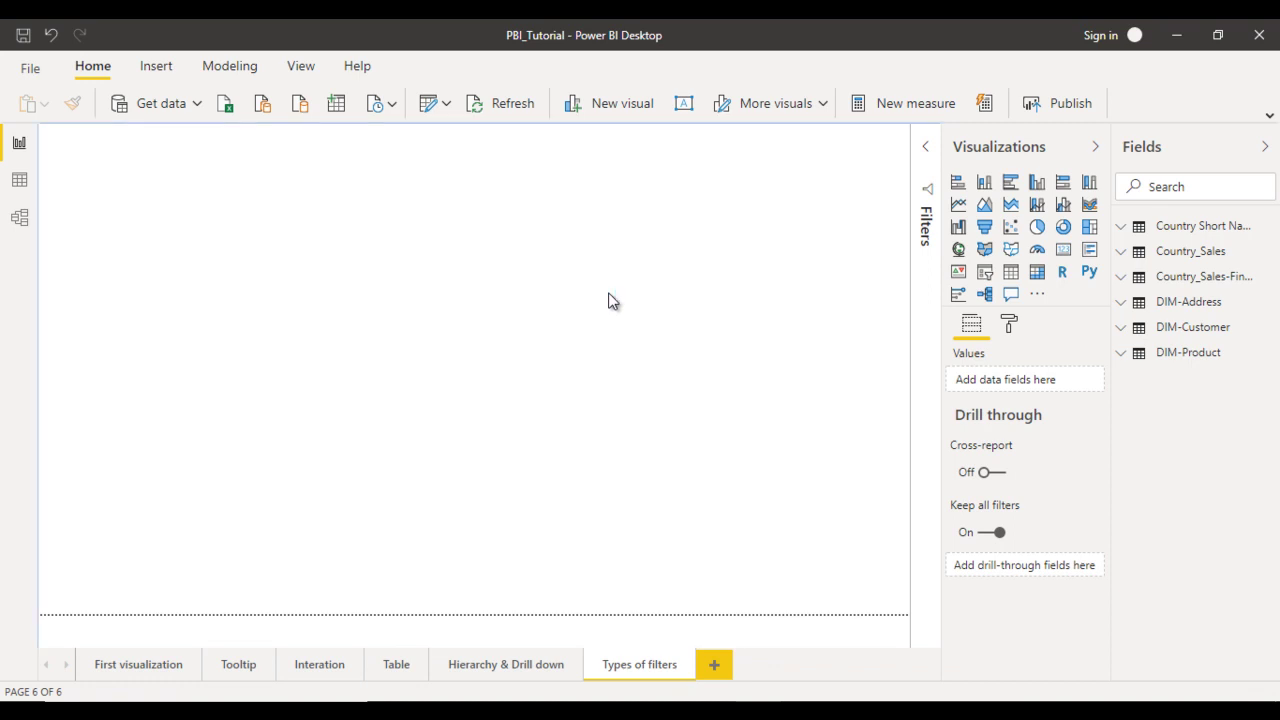
Step: Add a clustered column chart over the left half of the page, with a line chart beside it
click(1037, 183)
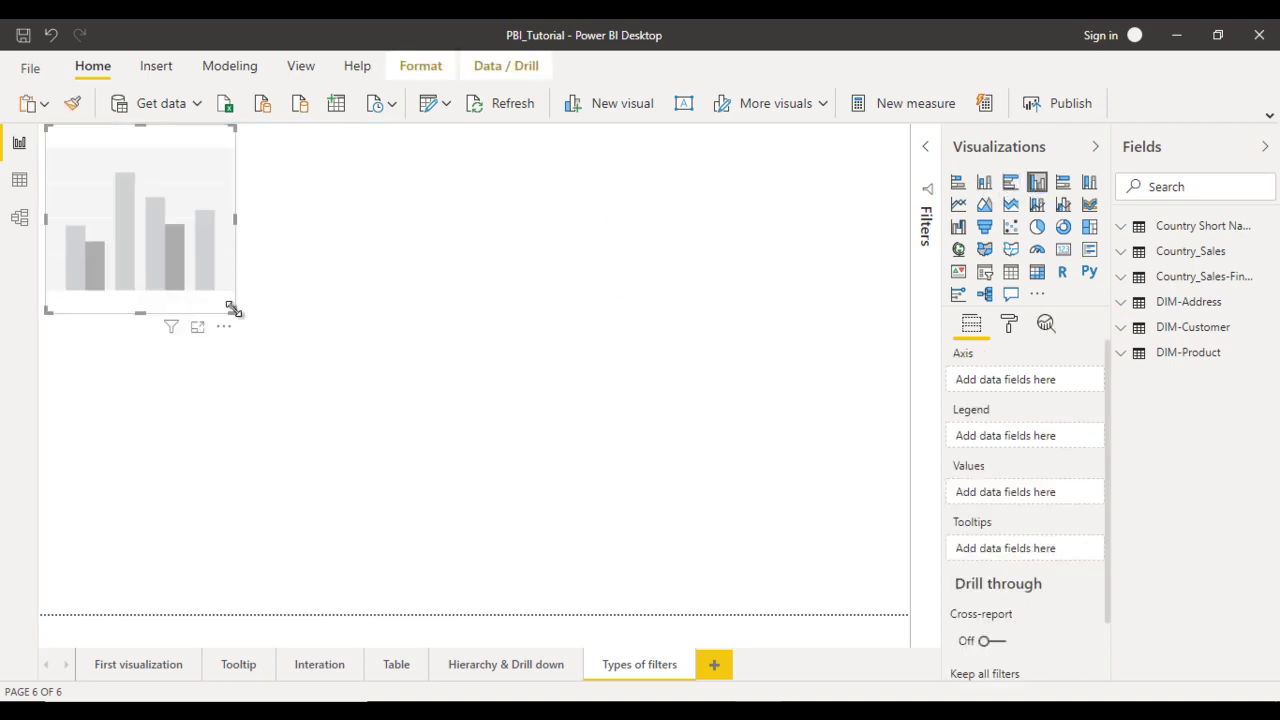
drag(232, 309, 518, 648)
click(687, 400)
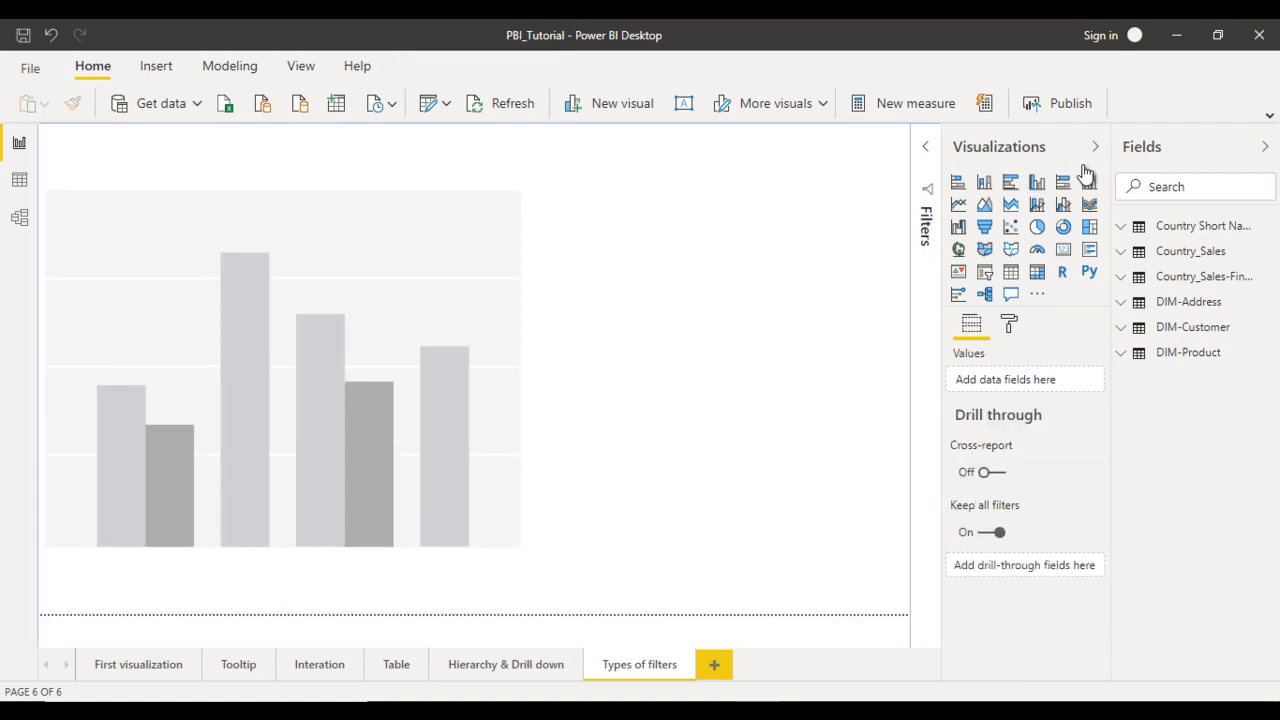
click(958, 204)
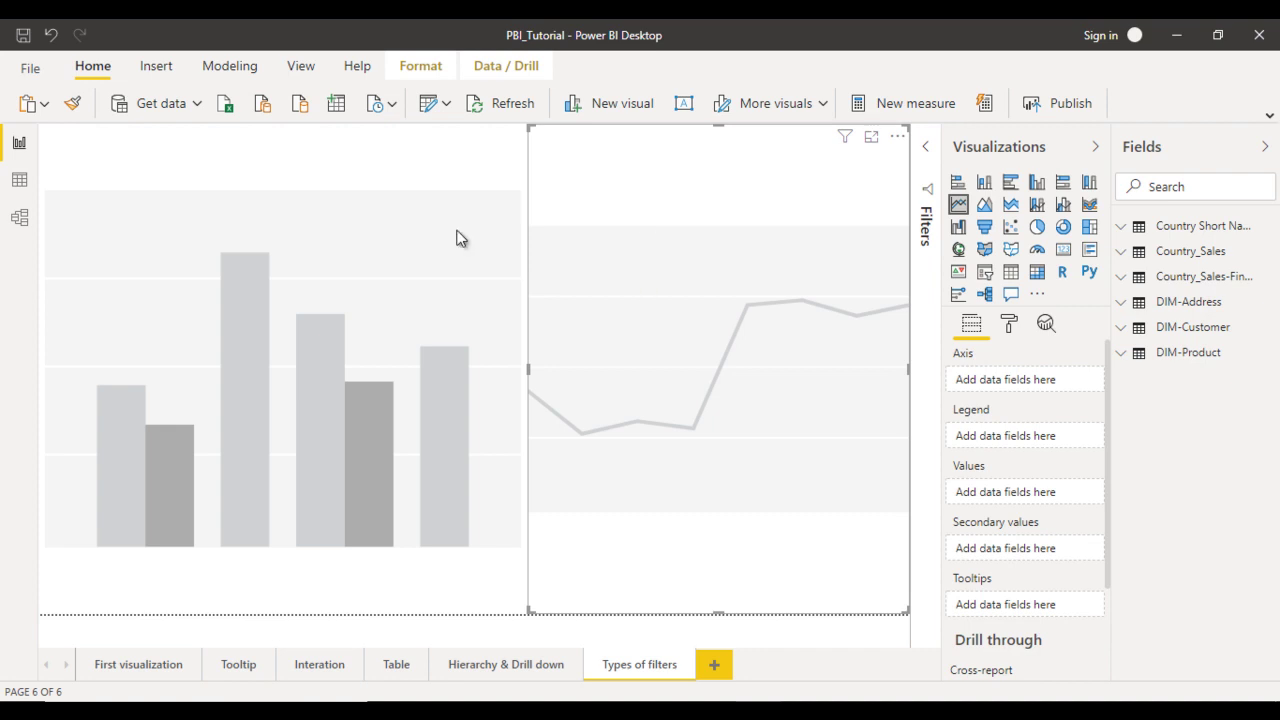
Step: Plot ORDERQTY by COUNTRY_NAME on the column chart from the Country_Sales table
click(345, 189)
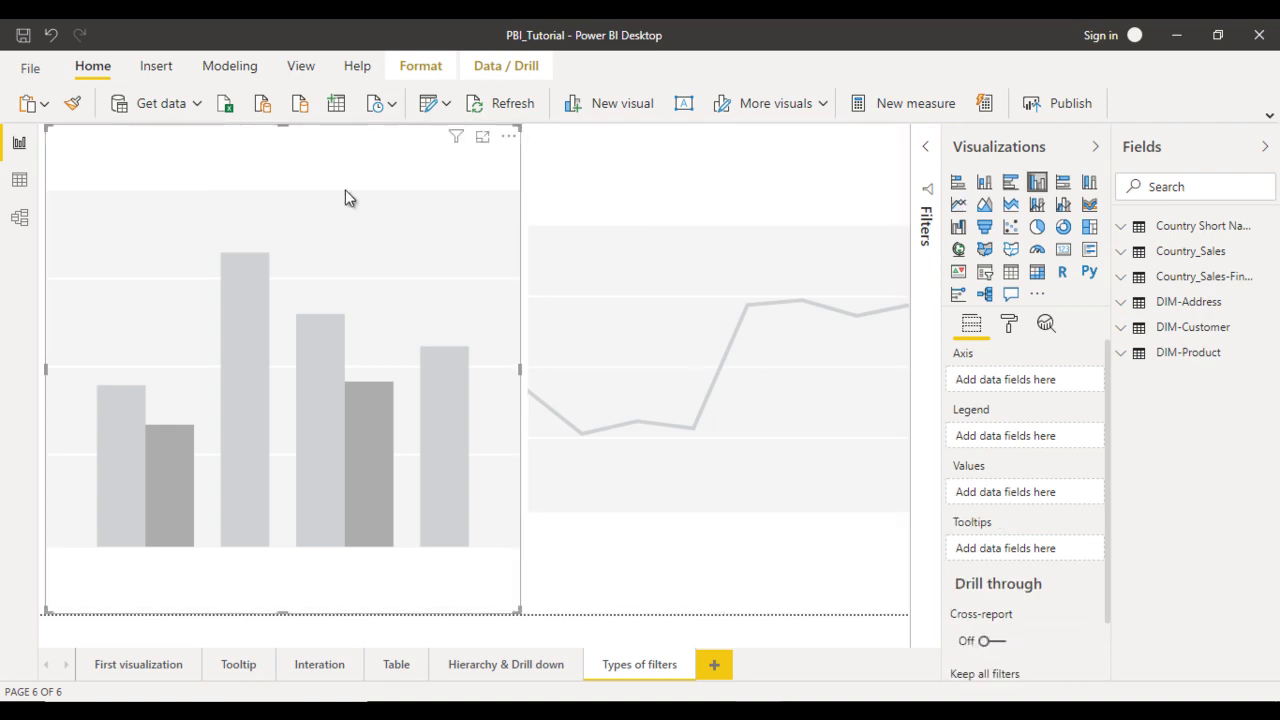
click(1128, 256)
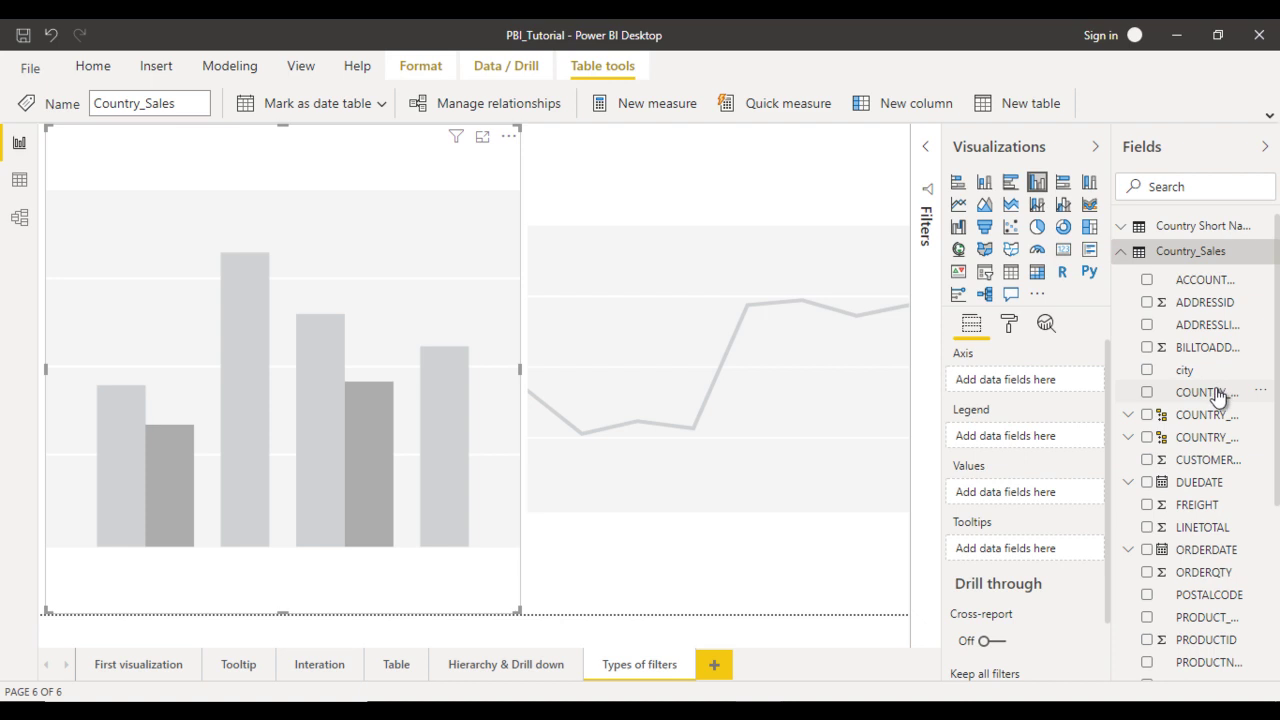
drag(1218, 395, 1040, 385)
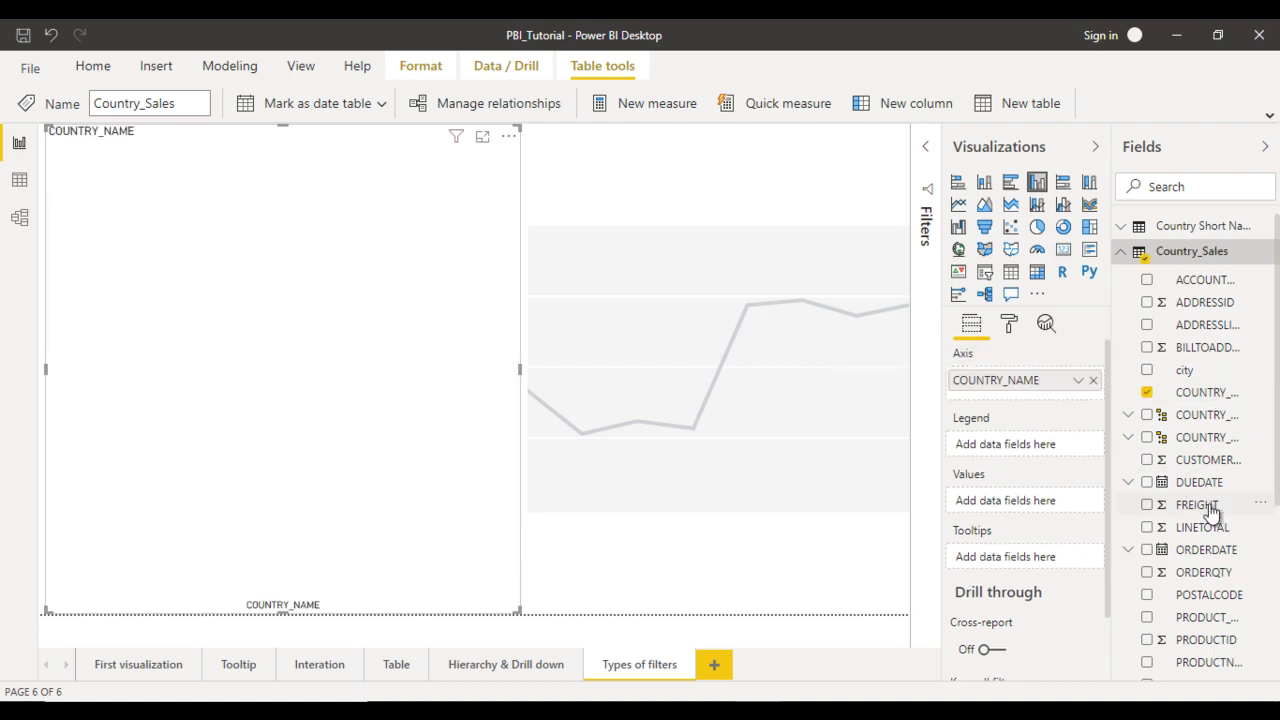
drag(1198, 568, 1023, 497)
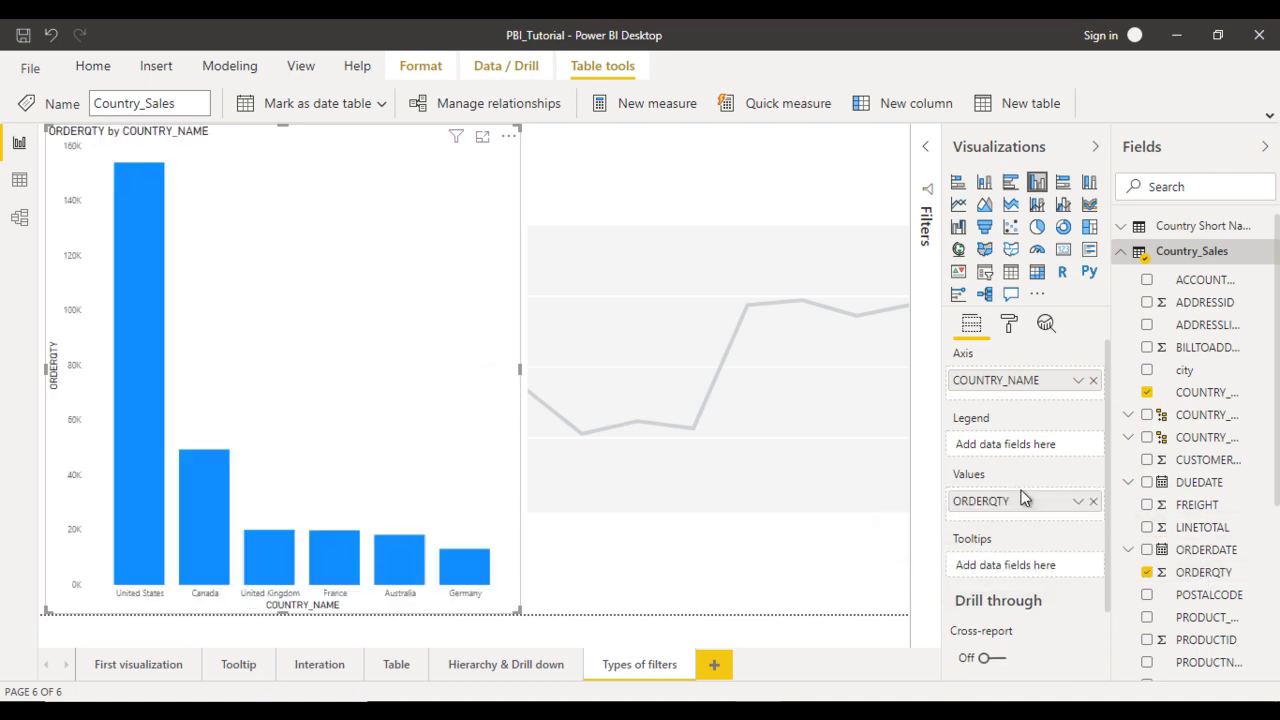
click(817, 250)
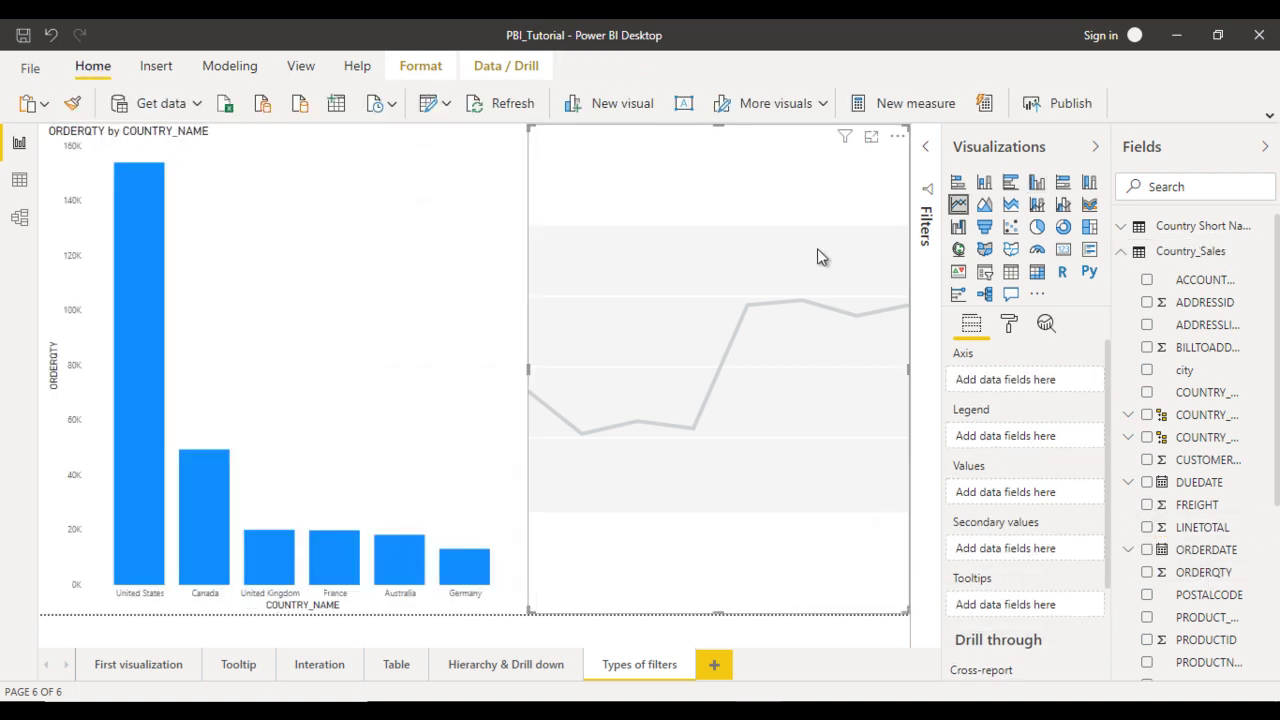
Step: Put COUNTRY_NAME on the line chart's axis and ORDERQTY in its values
drag(1195, 395, 1018, 382)
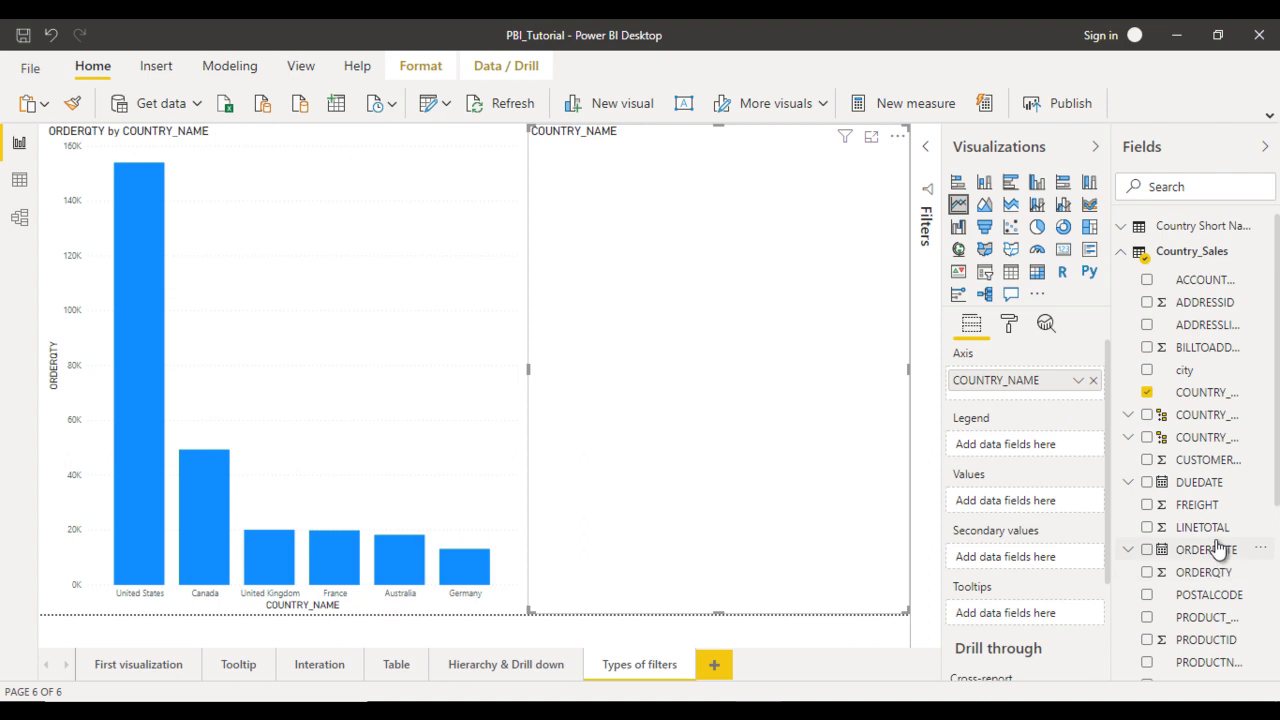
drag(1208, 578, 1033, 509)
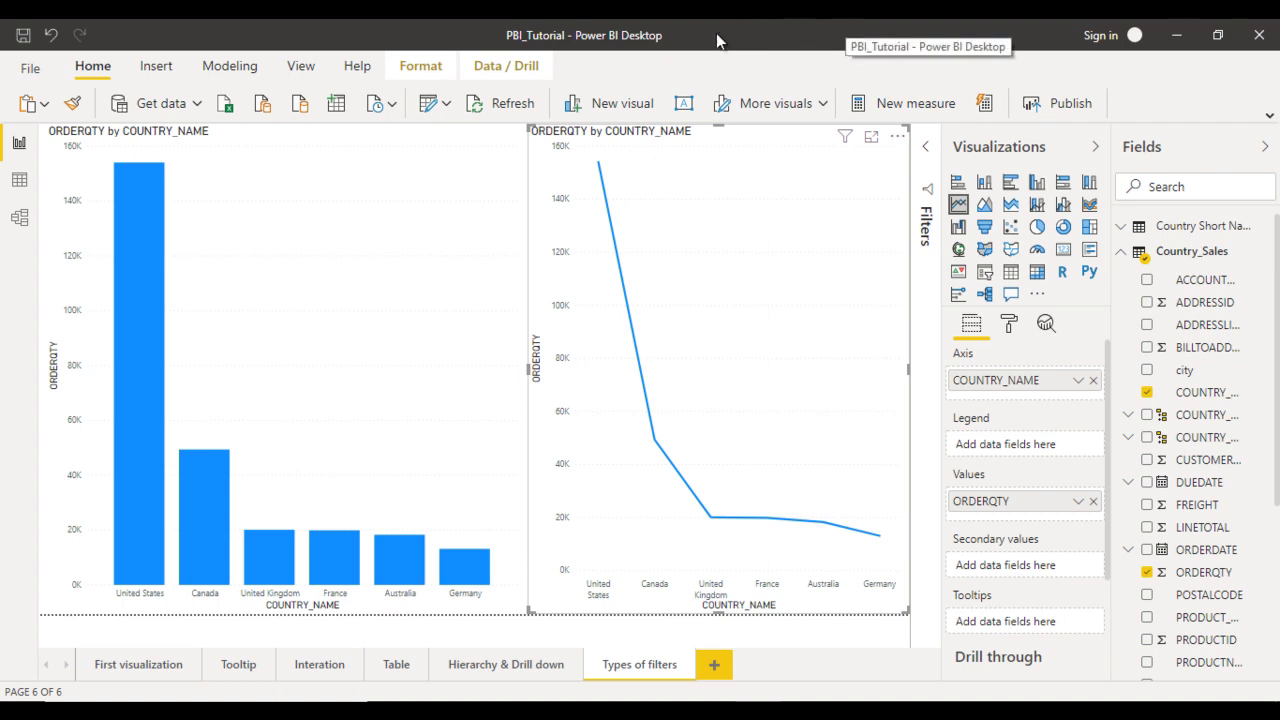
click(522, 193)
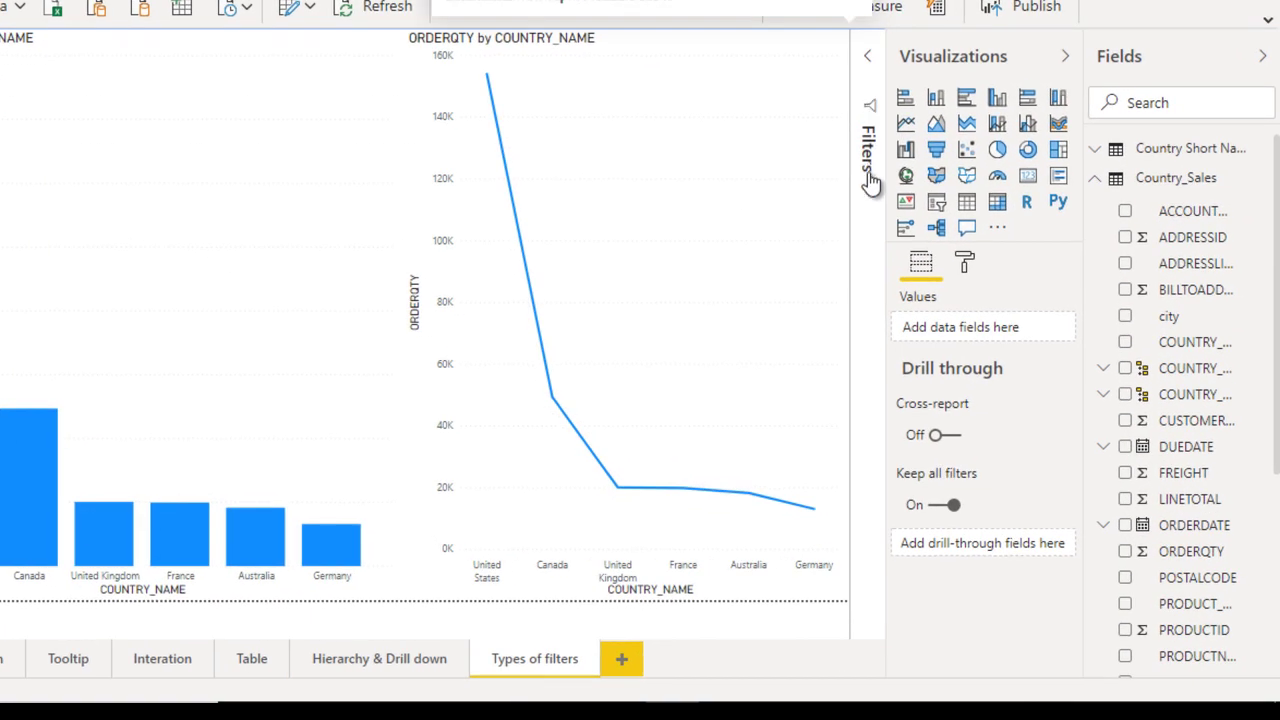
Step: Open the Filters pane and add COUNTRY_NAME under Filters on all pages
click(870, 60)
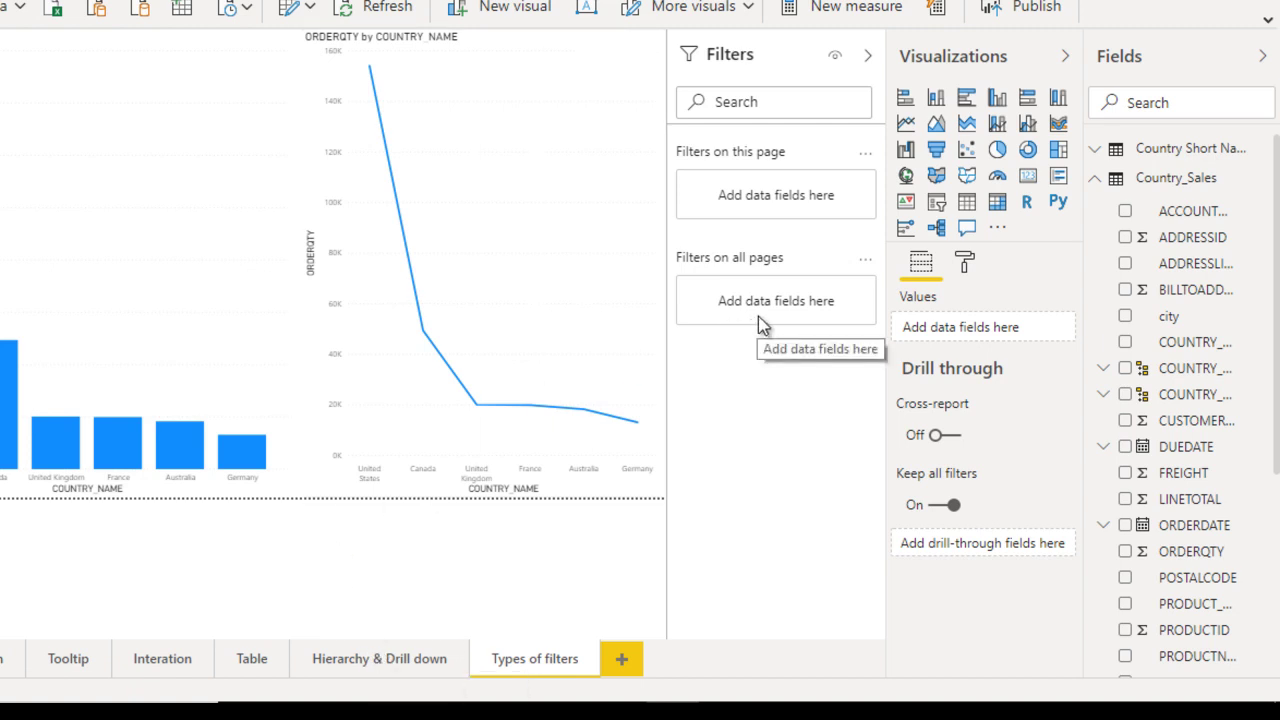
mouse_move(759, 265)
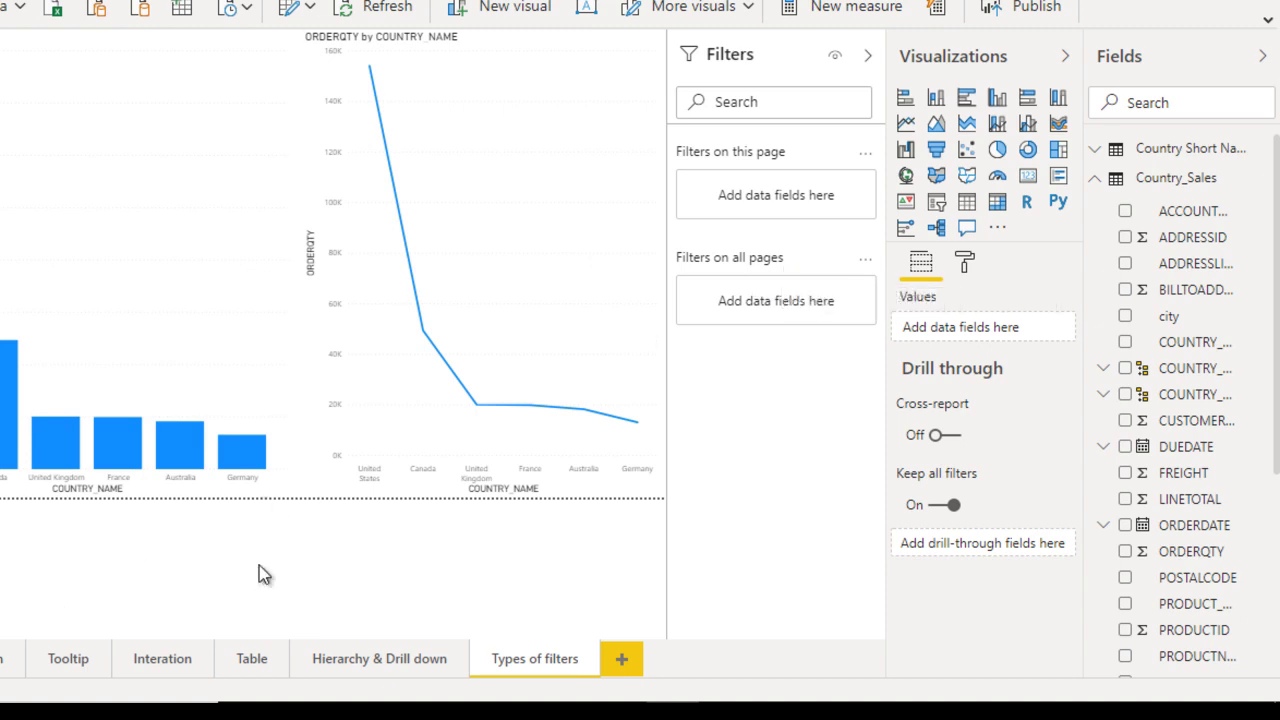
drag(1215, 345, 810, 302)
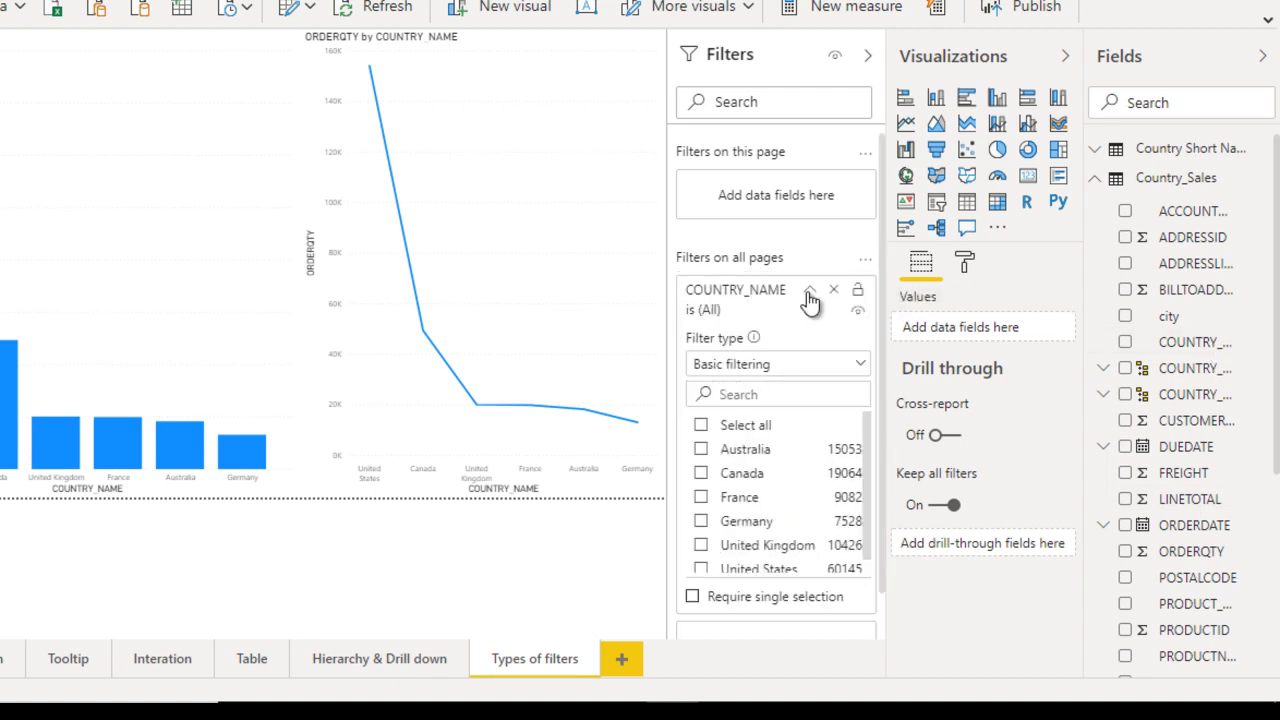
Step: Set the all-pages COUNTRY_NAME filter to Australia, leaving both charts at ORDERQTY 18288
click(752, 458)
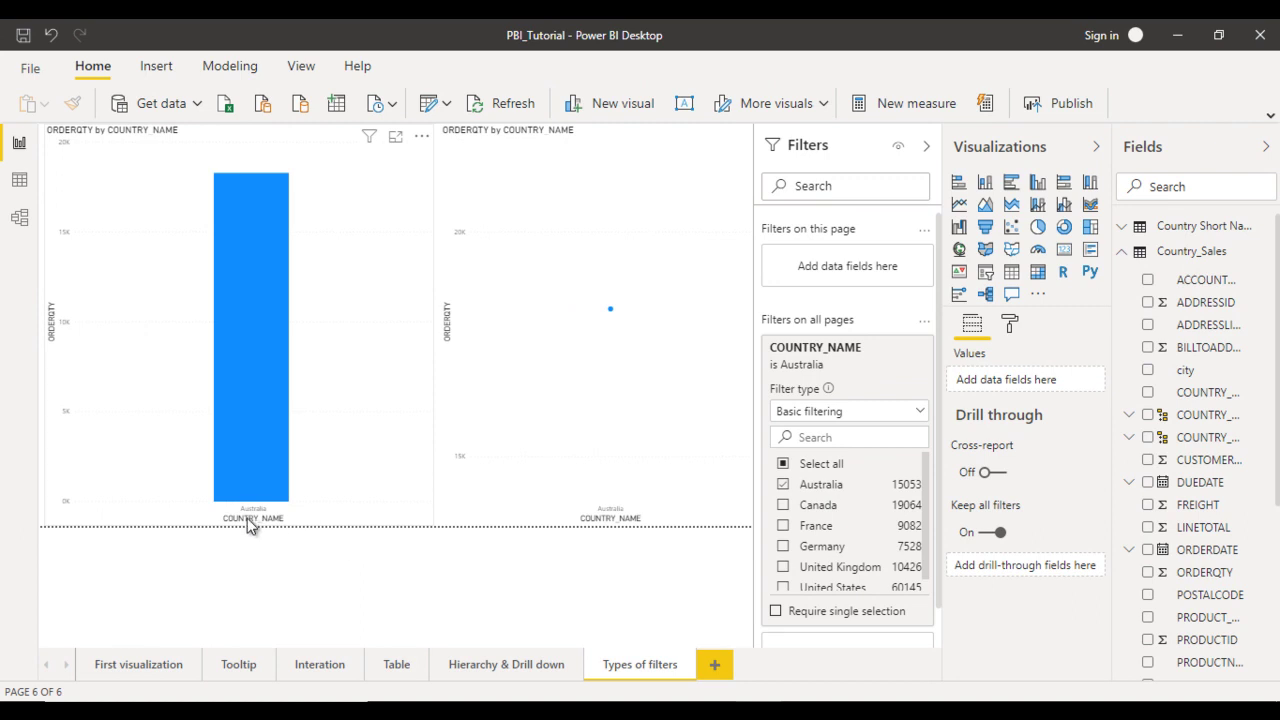
mouse_move(263, 458)
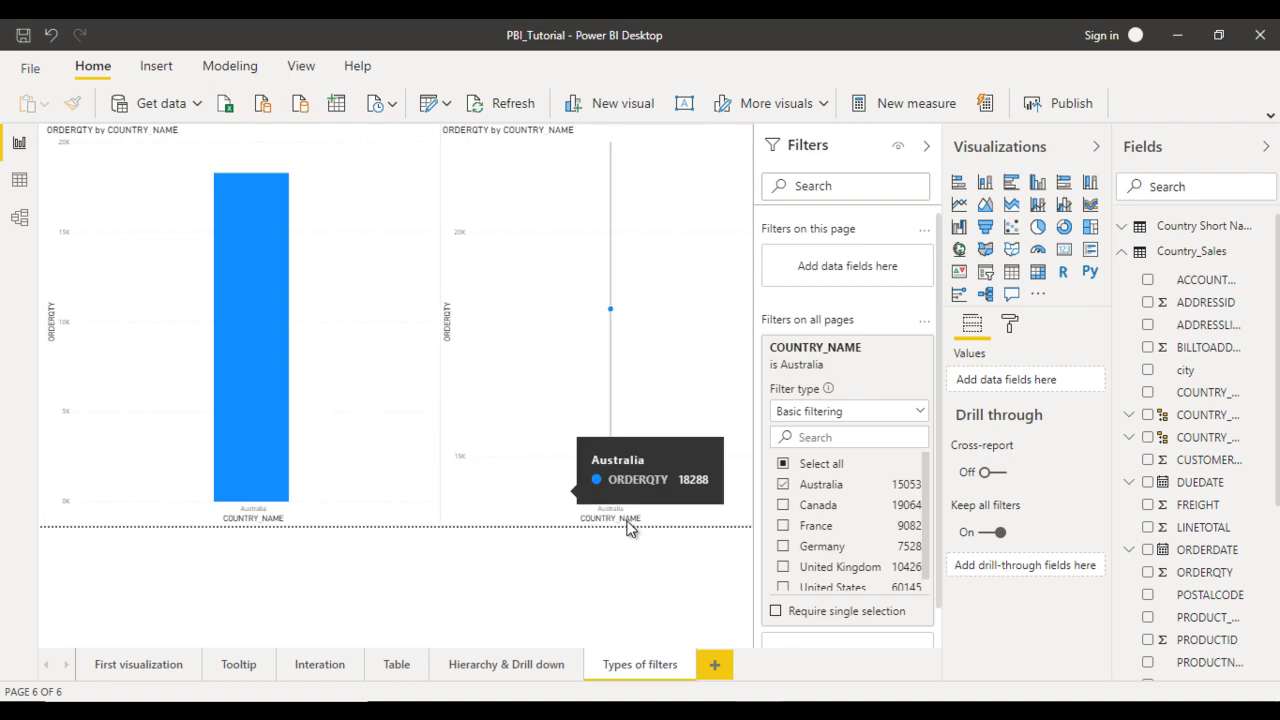
mouse_move(606, 338)
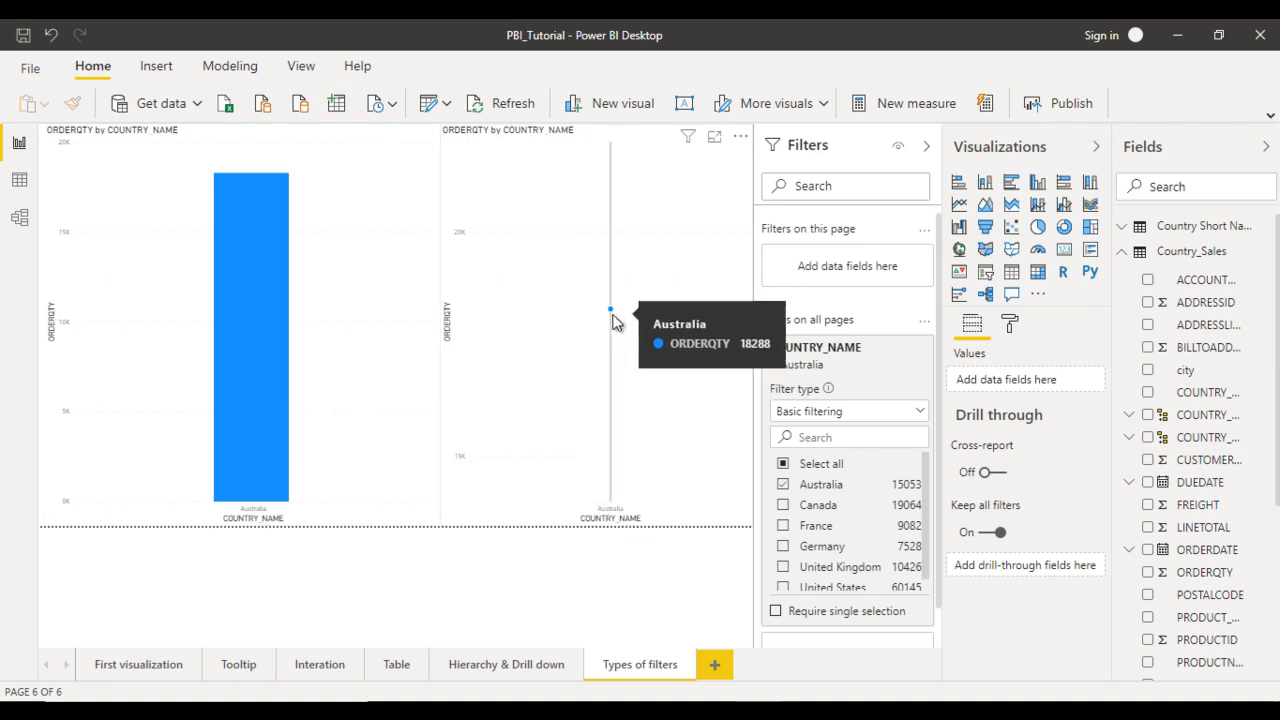
click(877, 349)
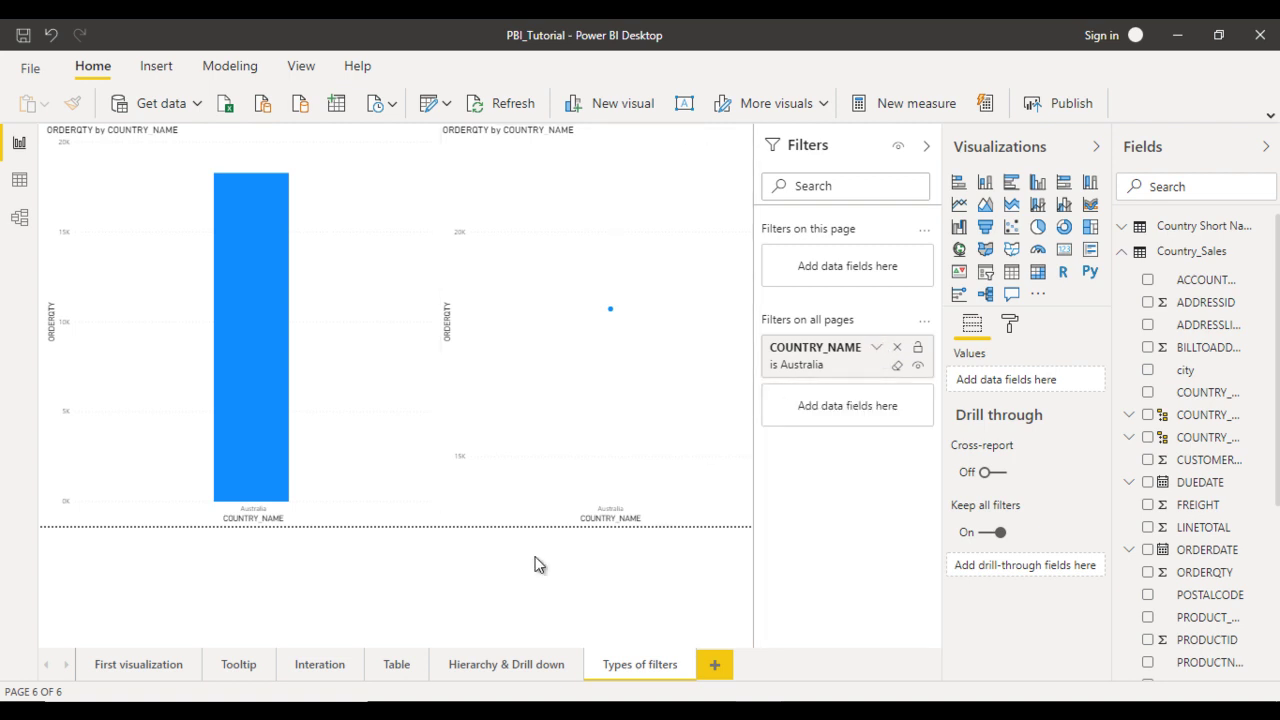
Step: Check that the Australia filter also applies on the Hierarchy & Drill down page
click(479, 672)
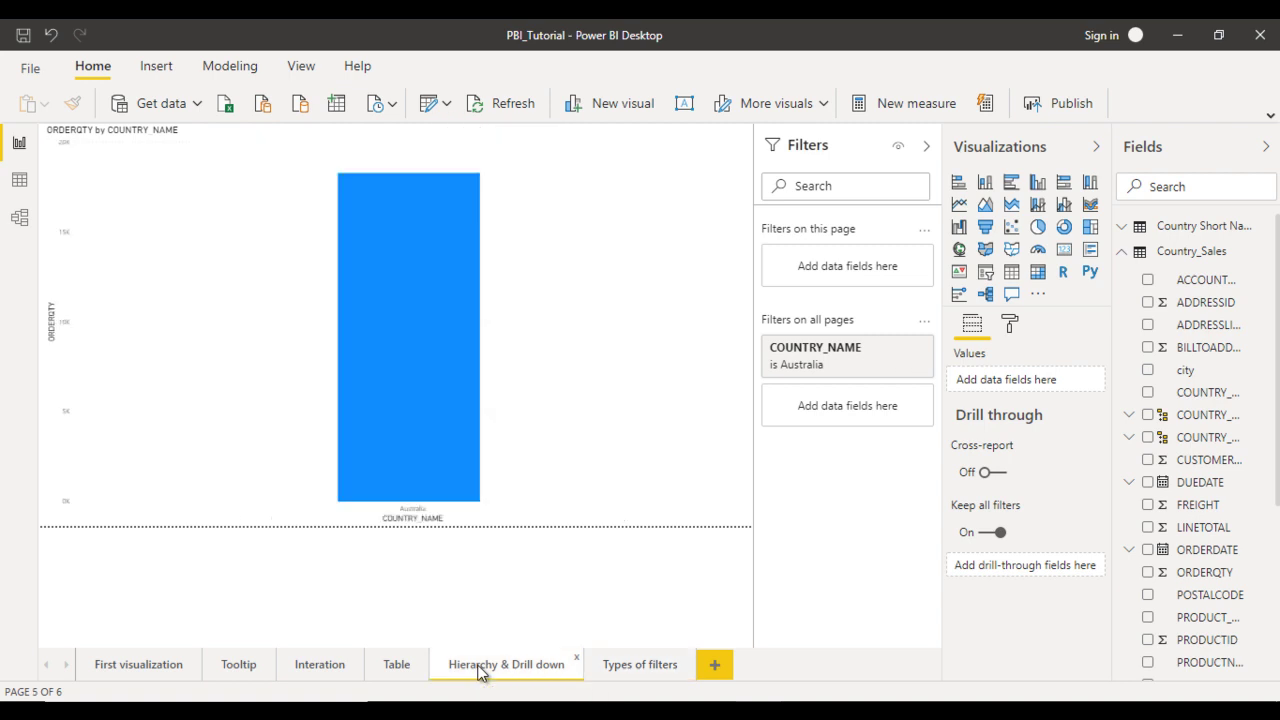
mouse_move(422, 430)
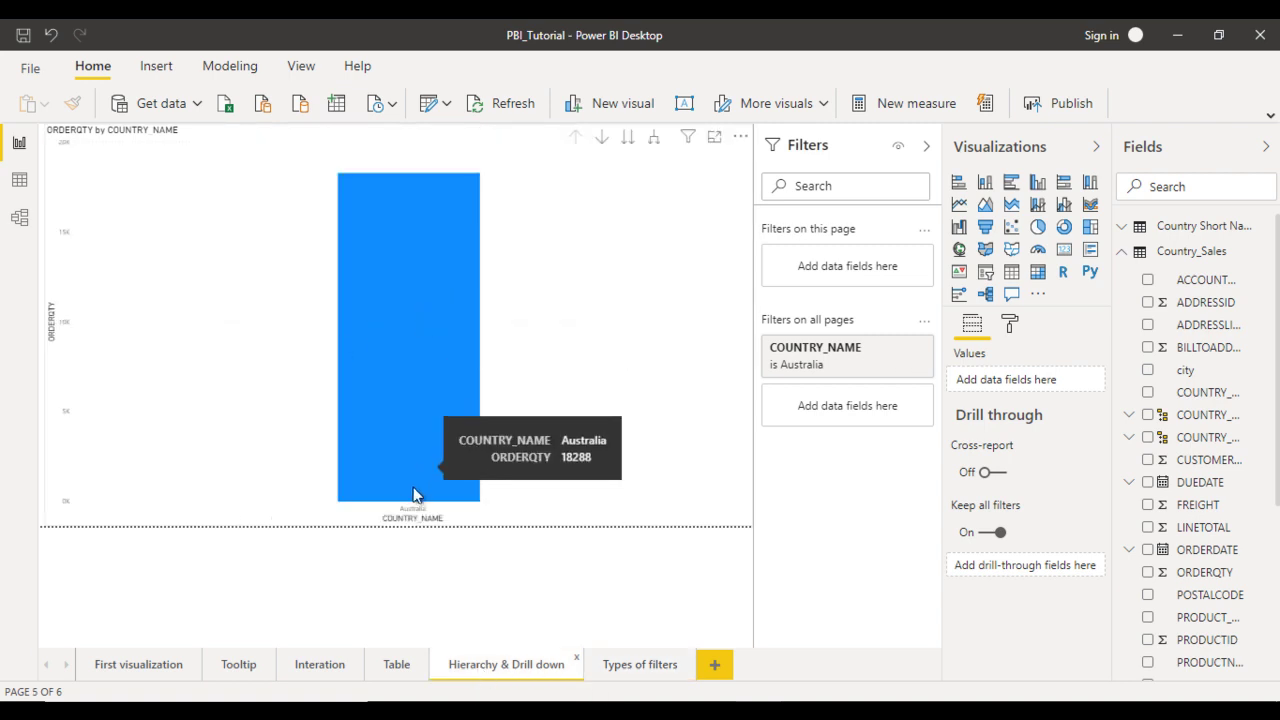
click(640, 664)
mouse_move(668, 436)
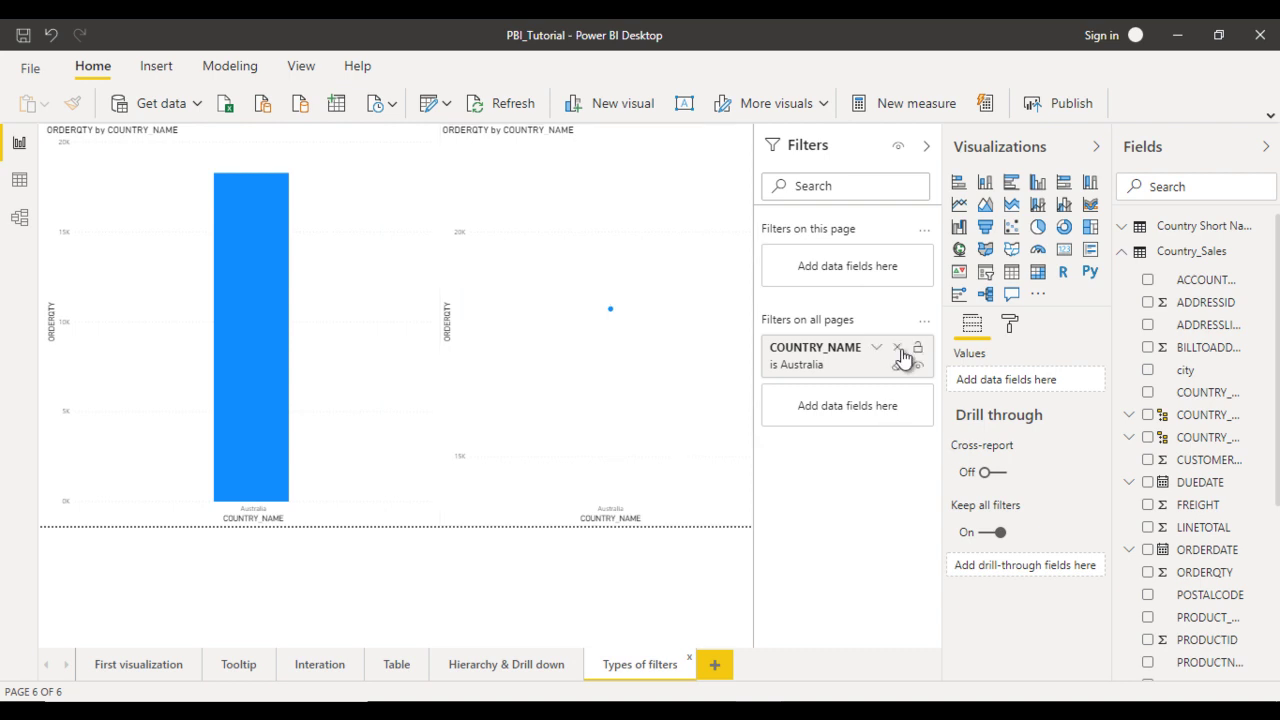
Step: Remove the report-wide COUNTRY_NAME filter and confirm all six countries show again
click(899, 350)
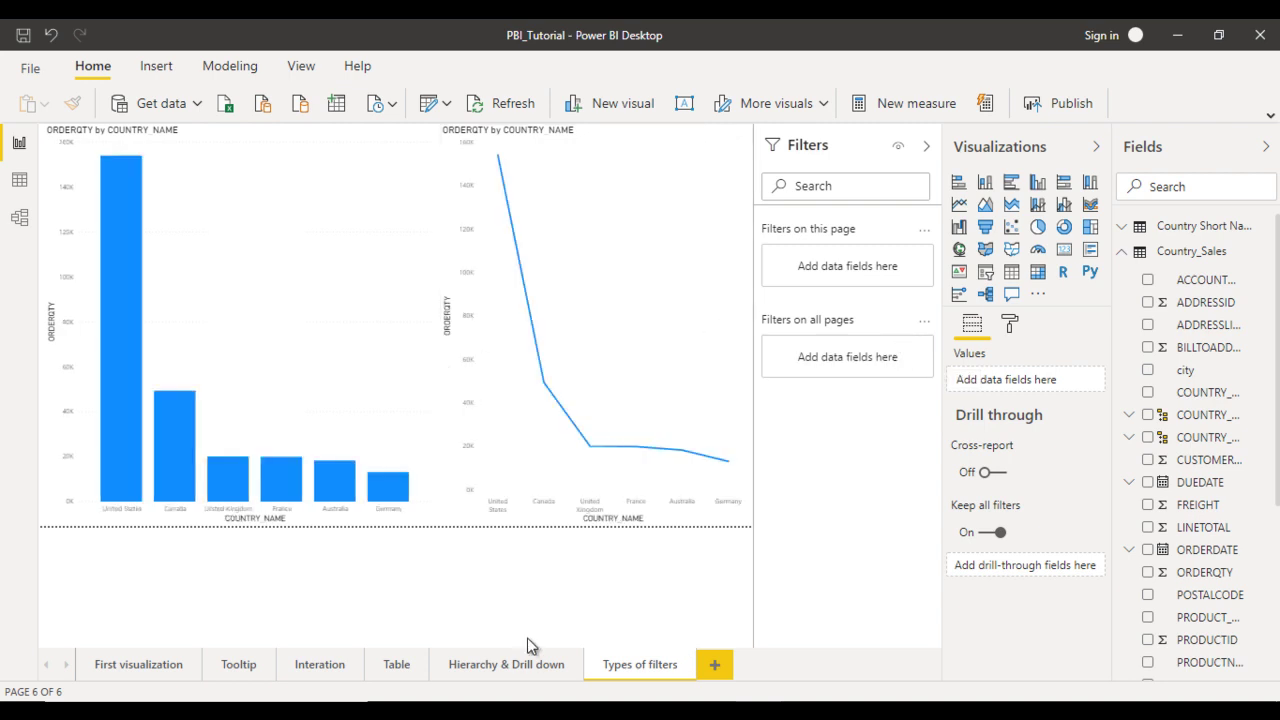
click(506, 666)
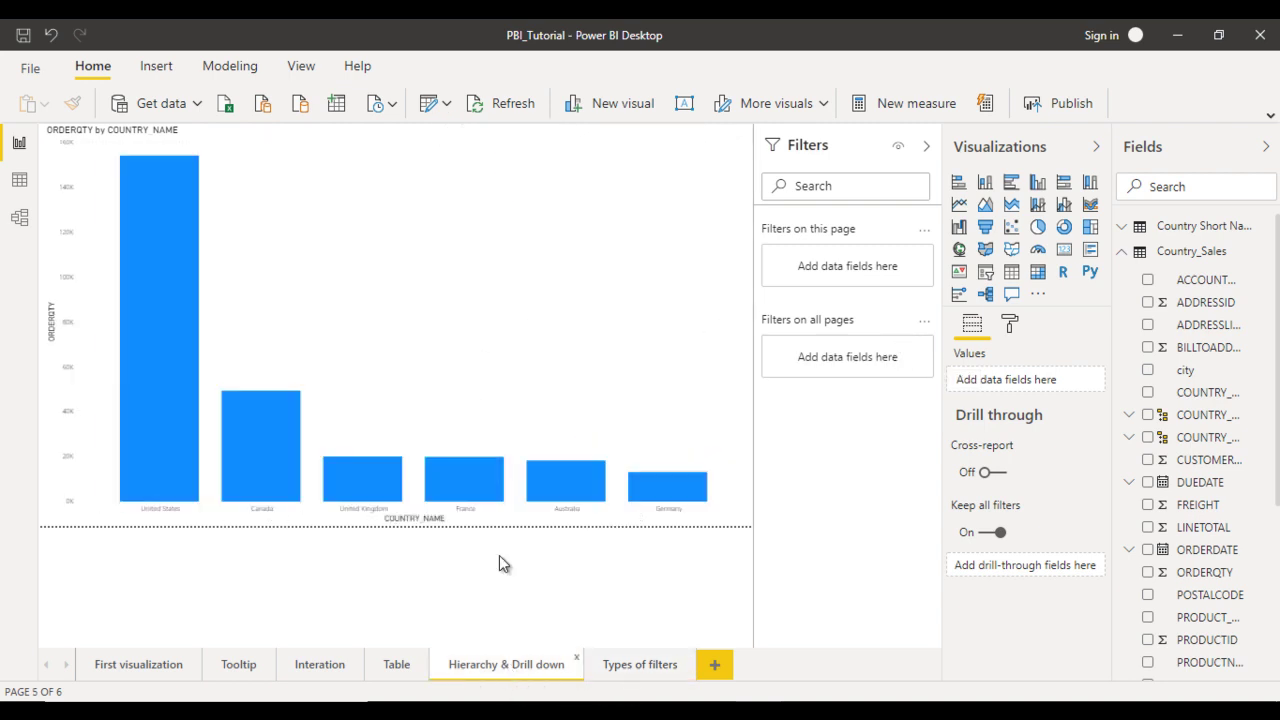
click(636, 666)
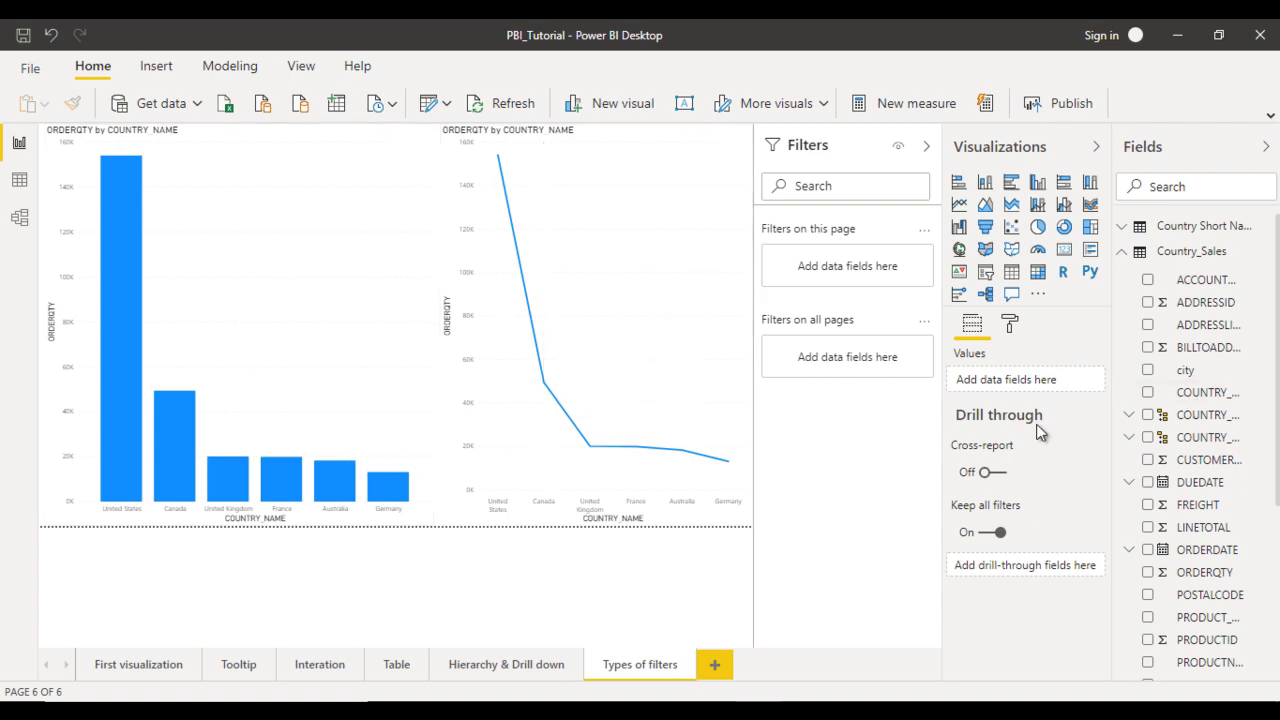
drag(1199, 397, 834, 268)
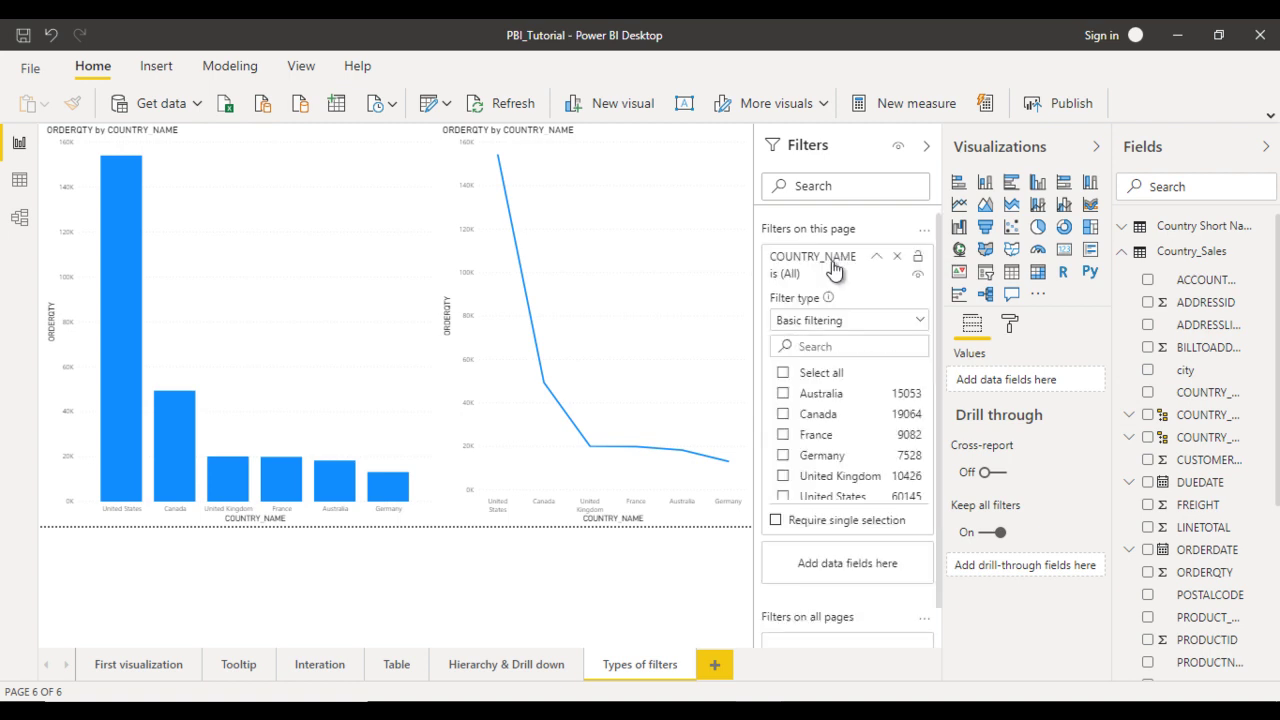
click(783, 393)
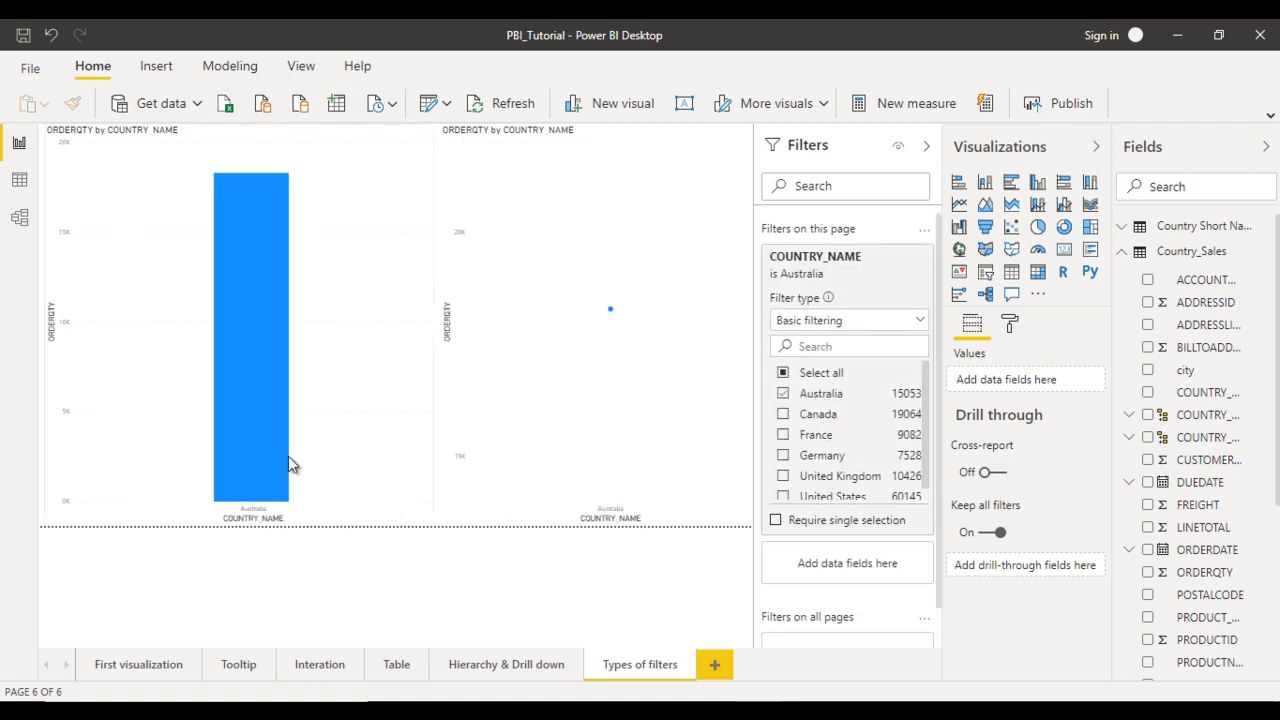
mouse_move(608, 368)
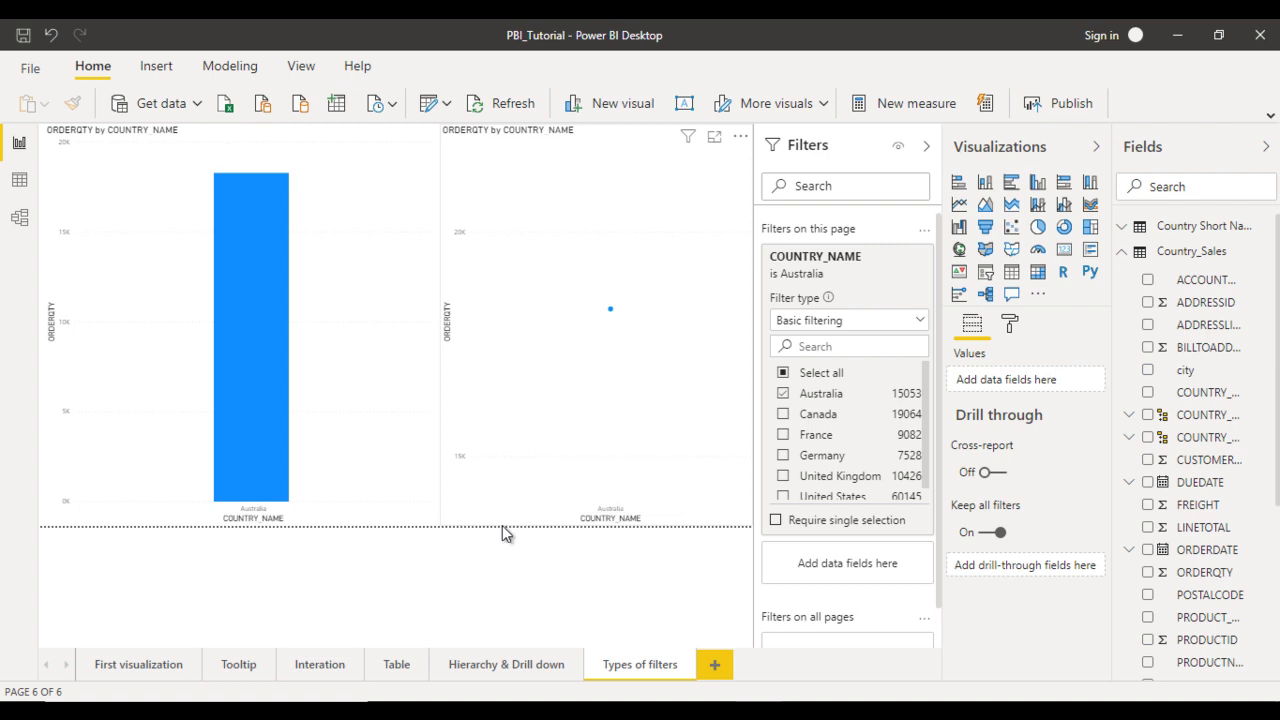
click(476, 665)
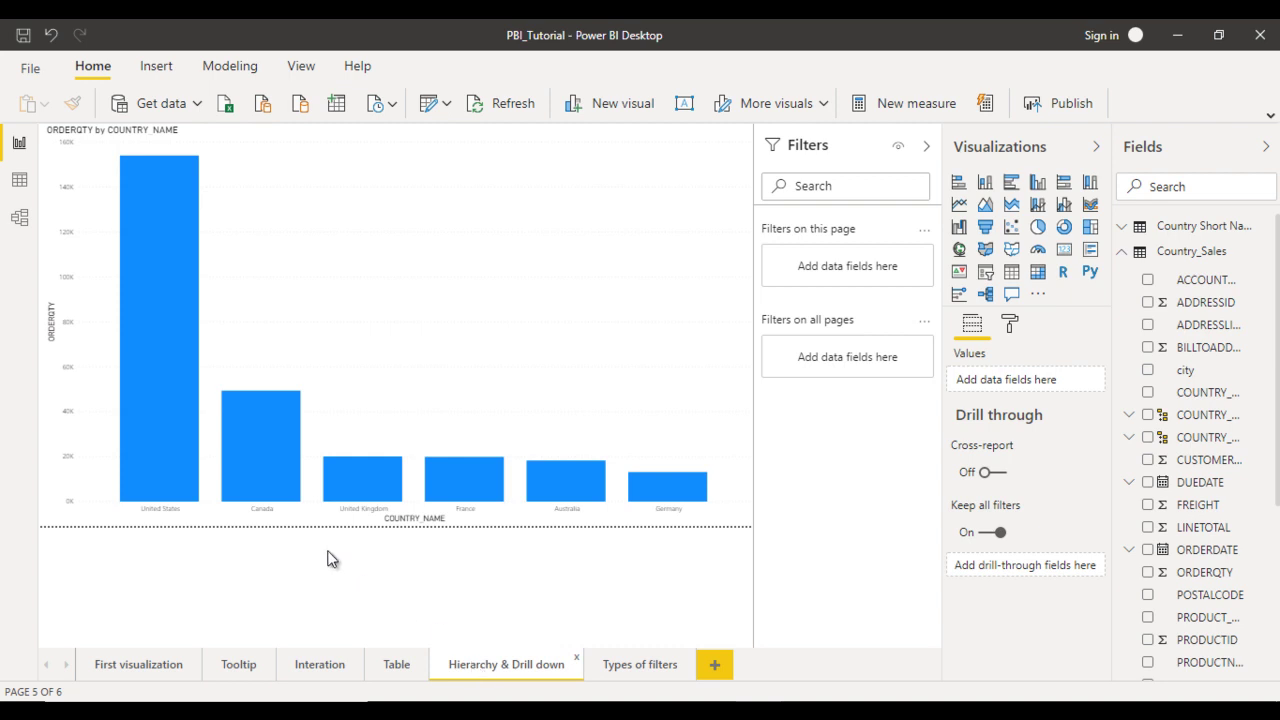
click(630, 668)
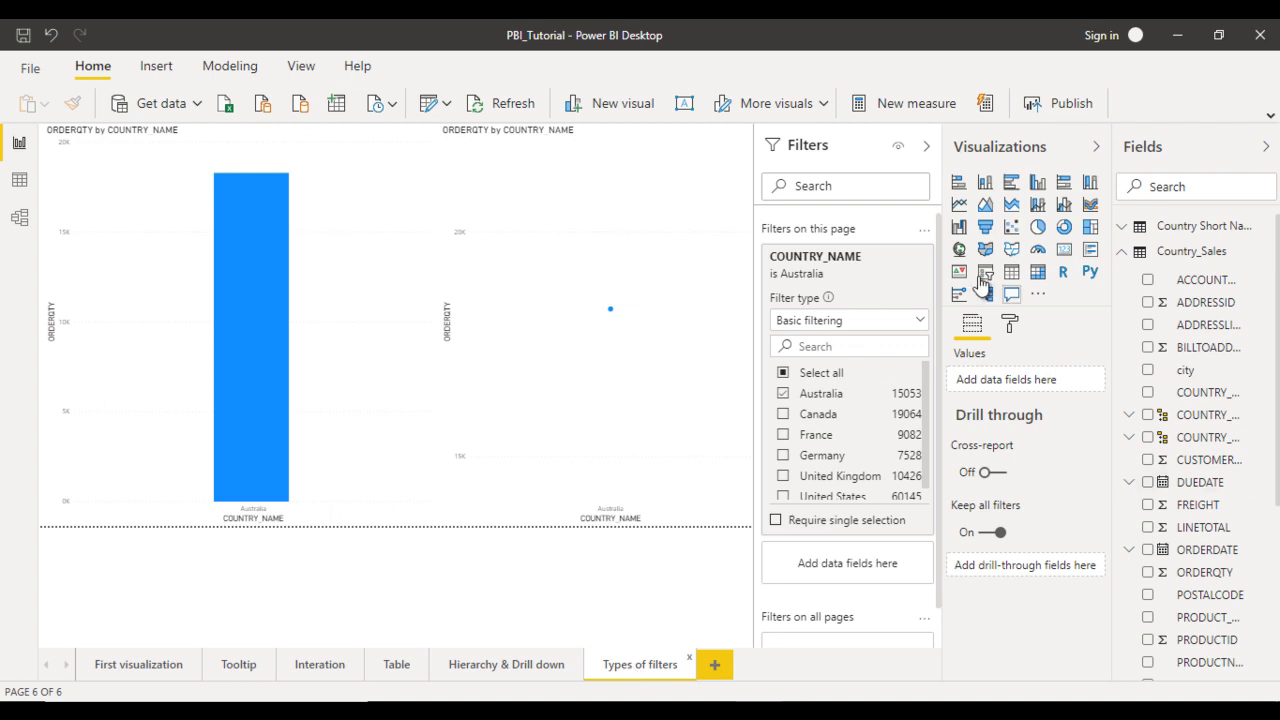
click(897, 257)
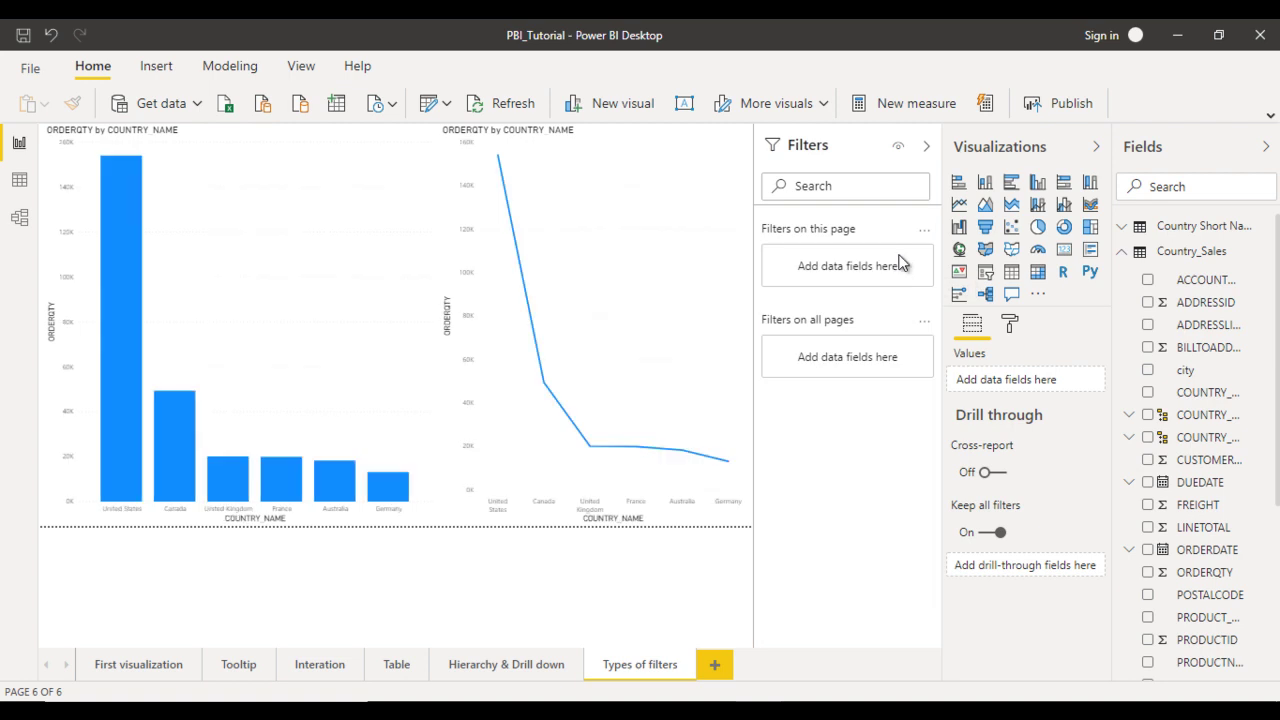
Step: Give the column chart alone a city filter and a COUNTRY_NAME filter set to Australia
click(312, 256)
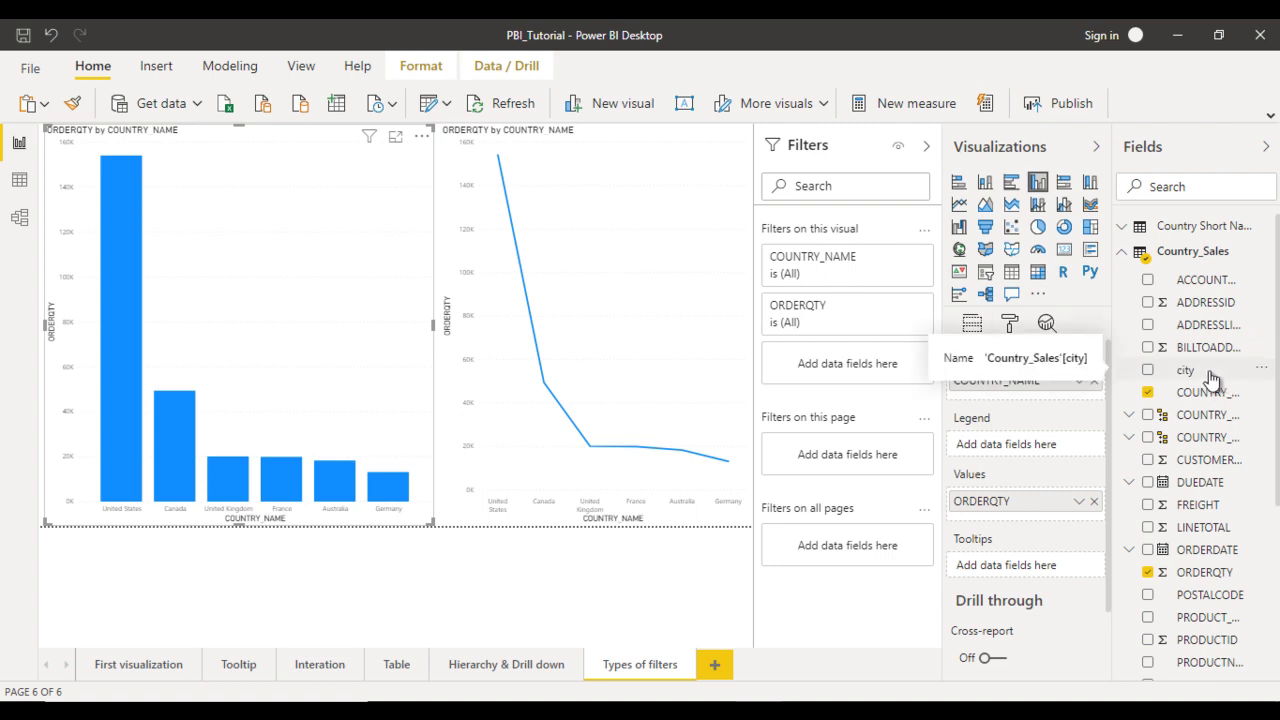
drag(1212, 378, 856, 370)
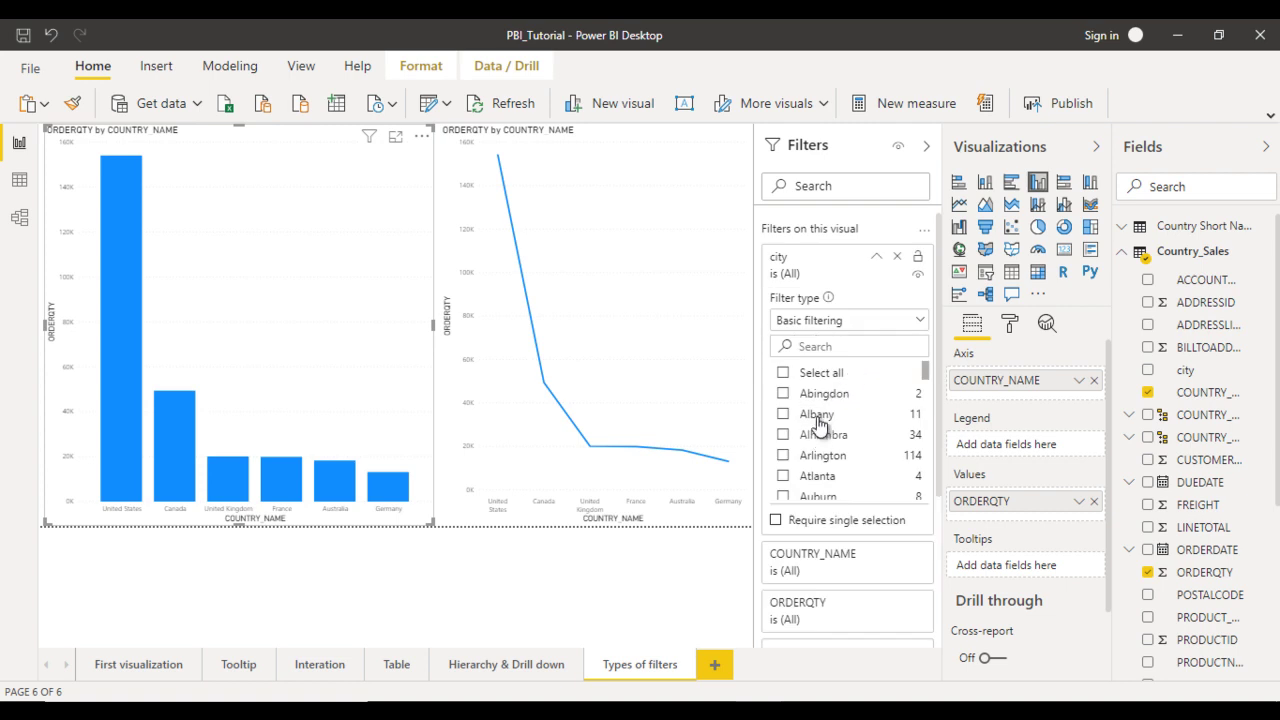
click(878, 262)
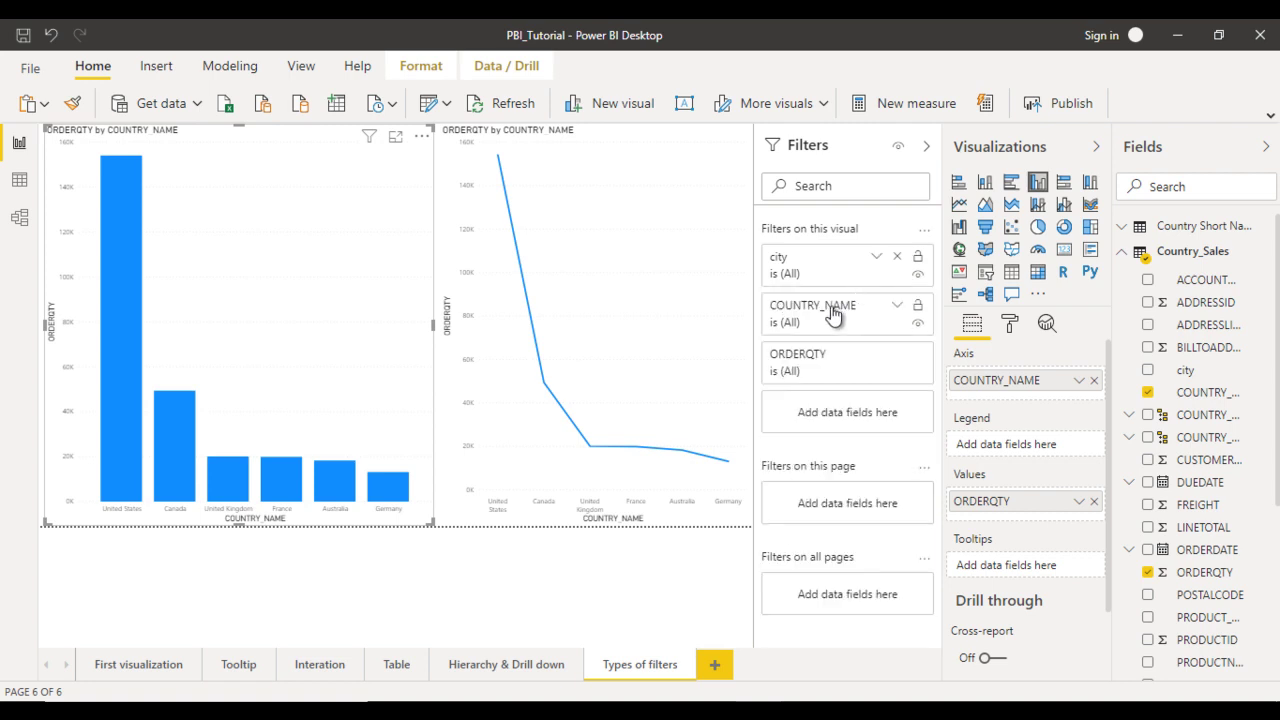
click(857, 313)
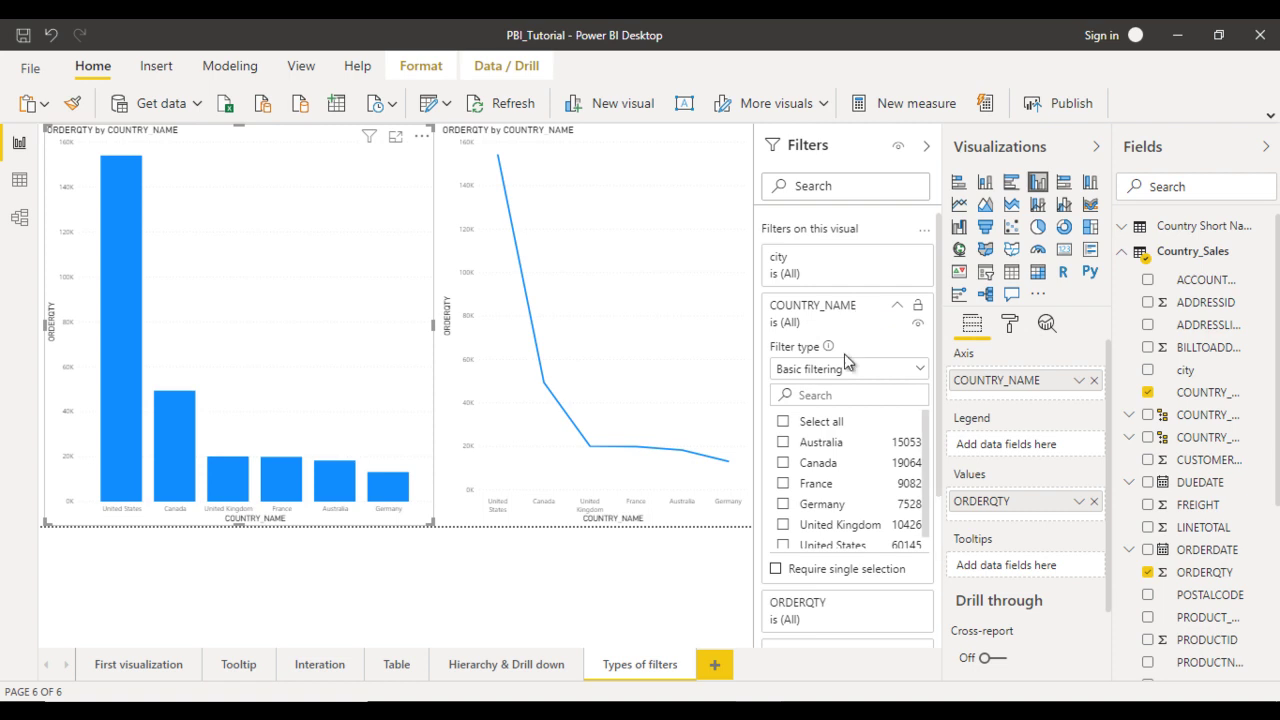
click(810, 446)
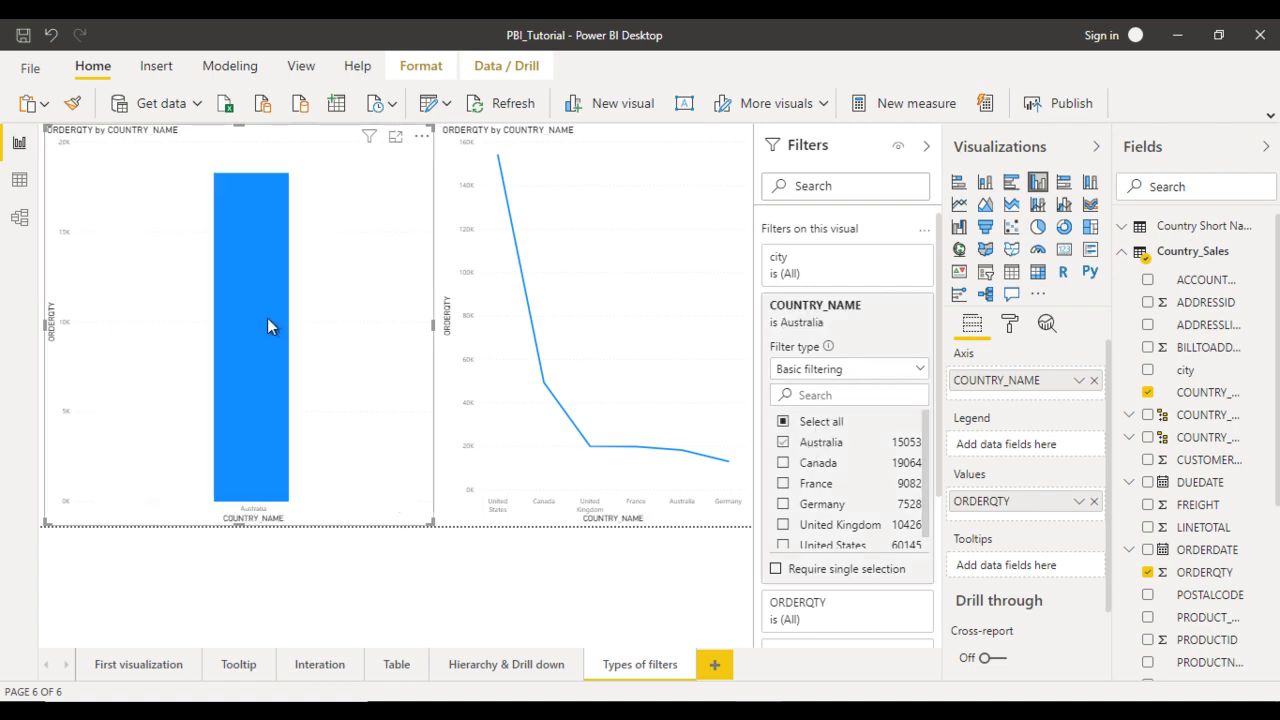
mouse_move(267, 318)
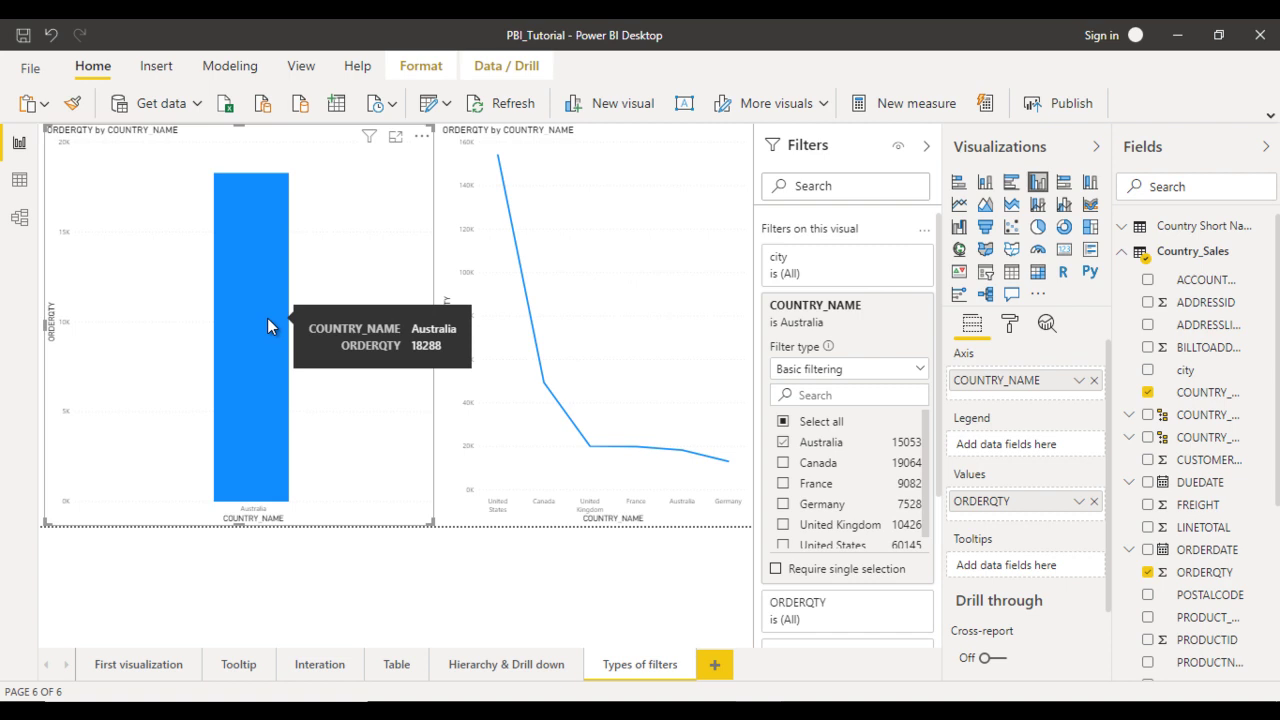
Step: Limit the column chart's city filter to Caloundra, Cloverdale, Bendigo and Brisbane, giving Australia 1490
click(893, 311)
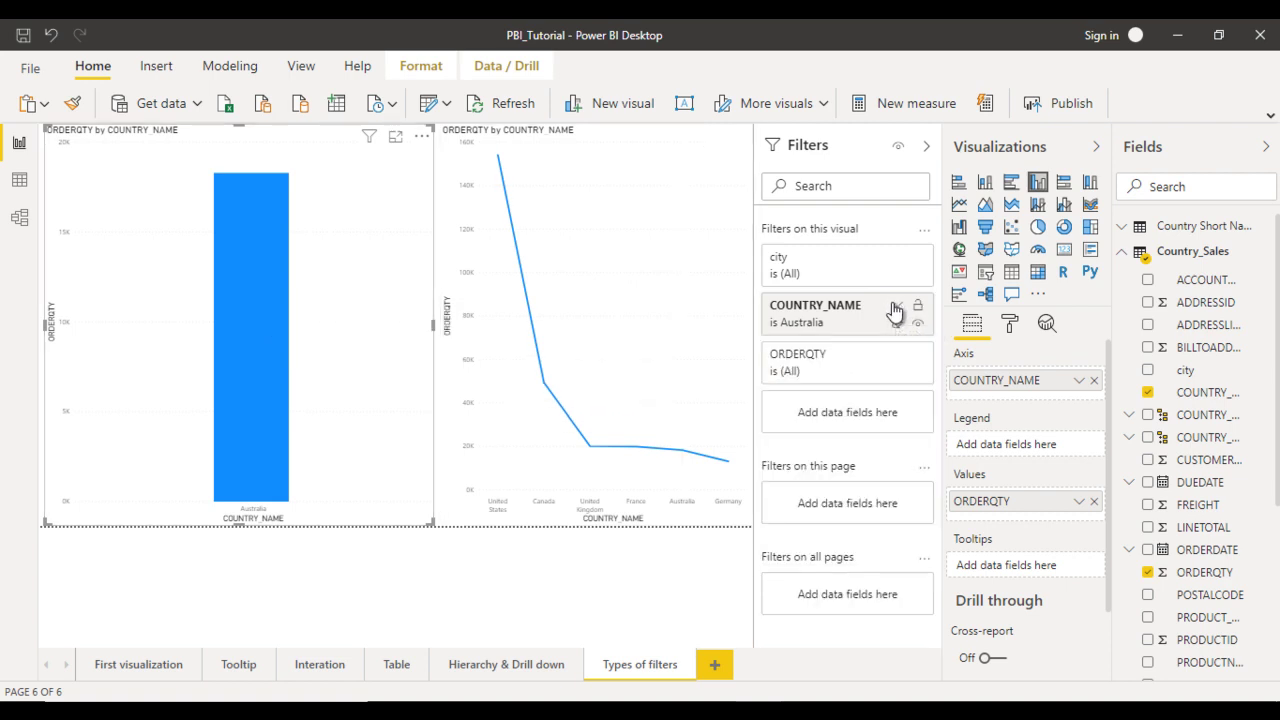
click(830, 264)
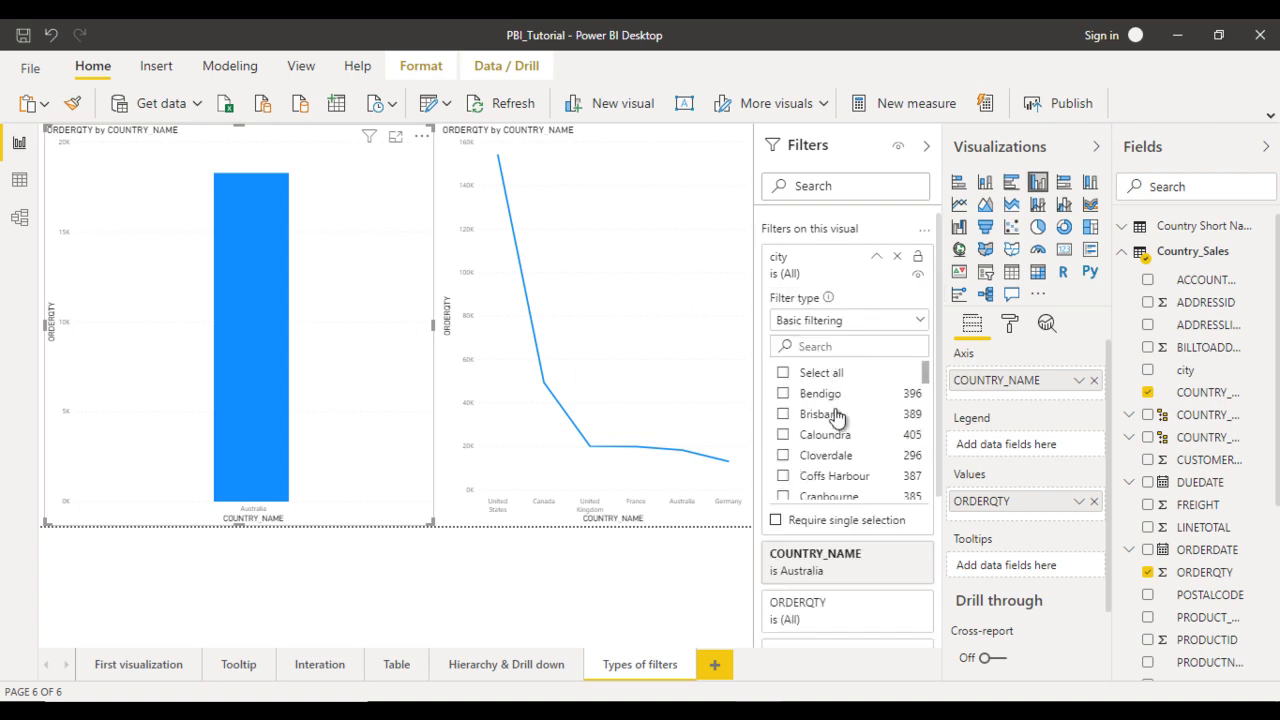
click(817, 438)
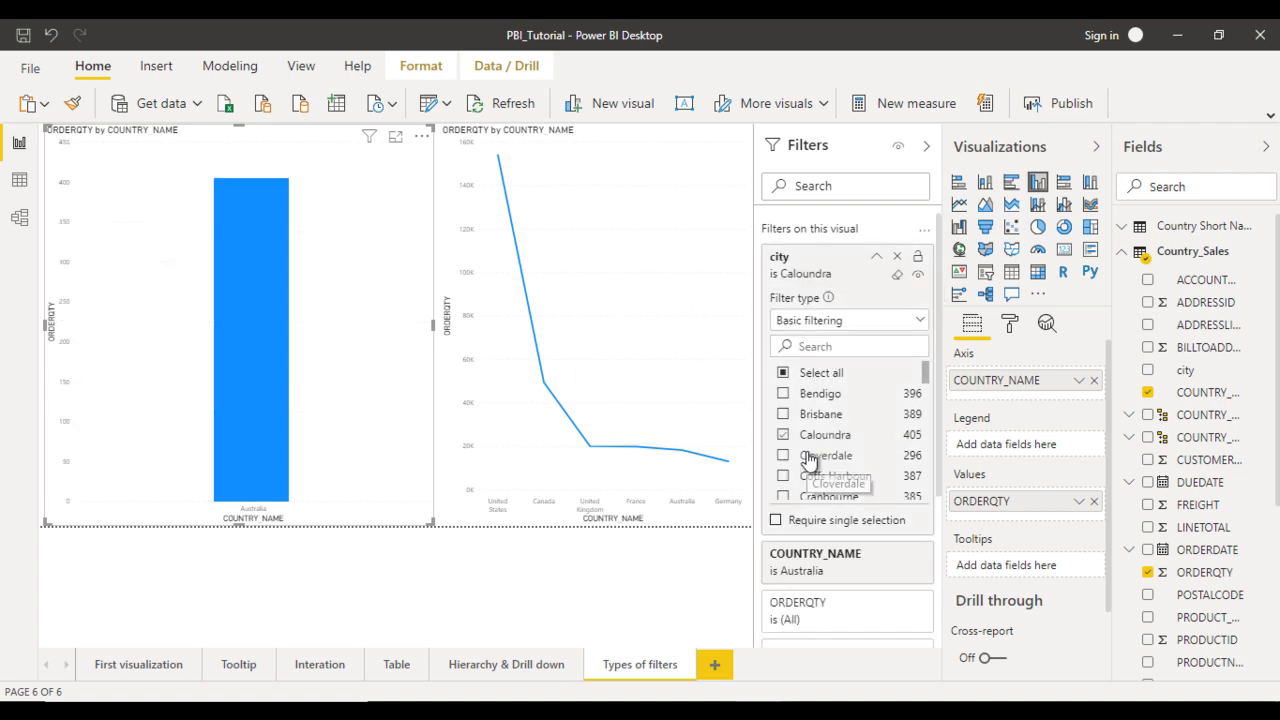
click(812, 456)
click(812, 398)
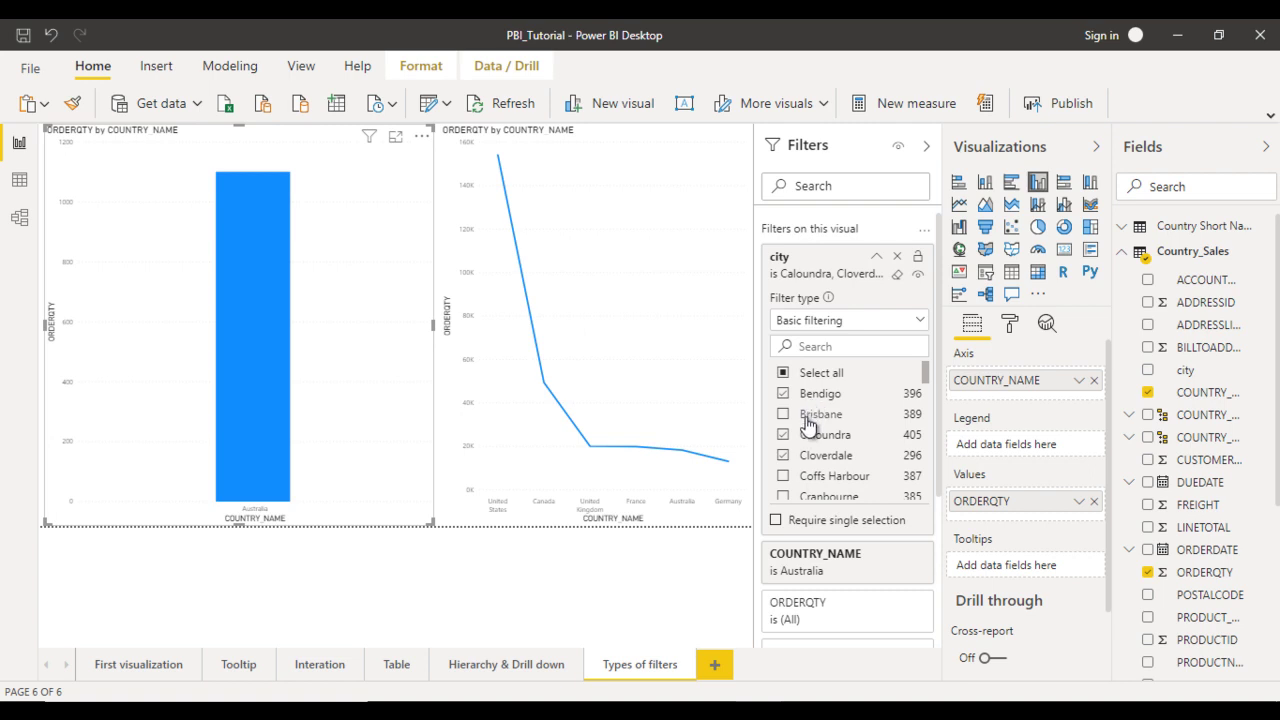
click(808, 420)
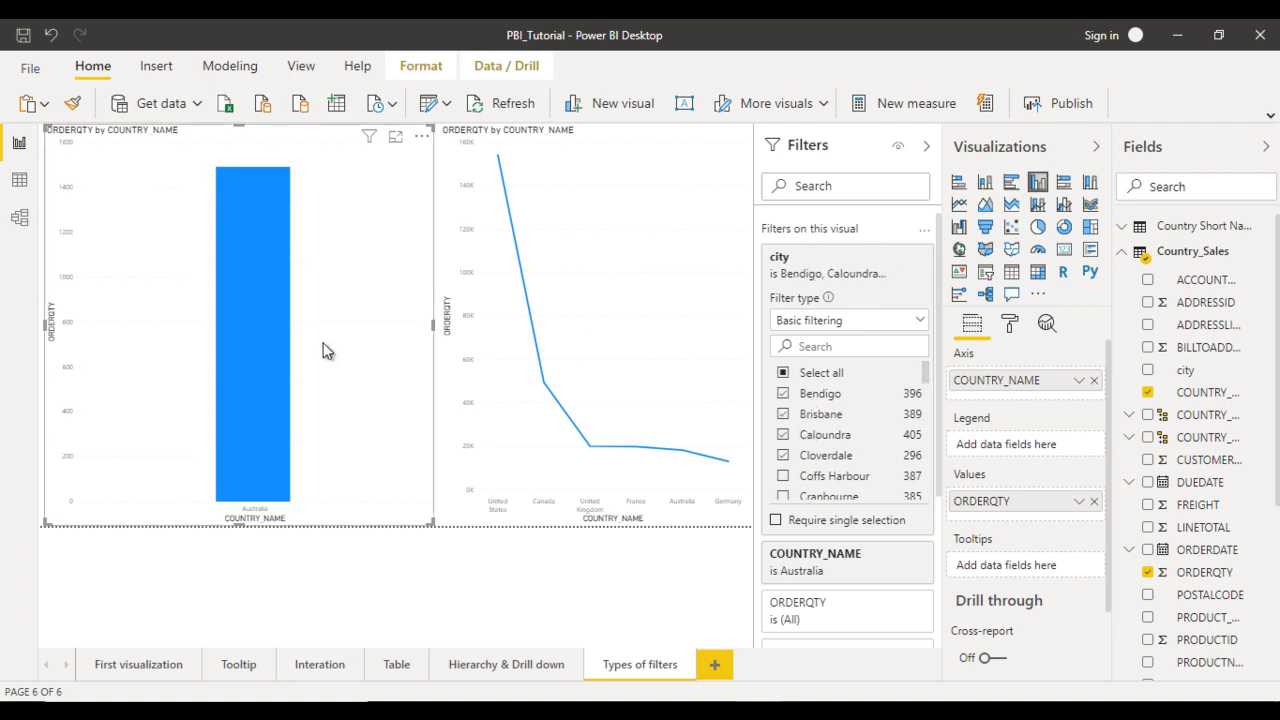
mouse_move(253, 343)
mouse_move(505, 281)
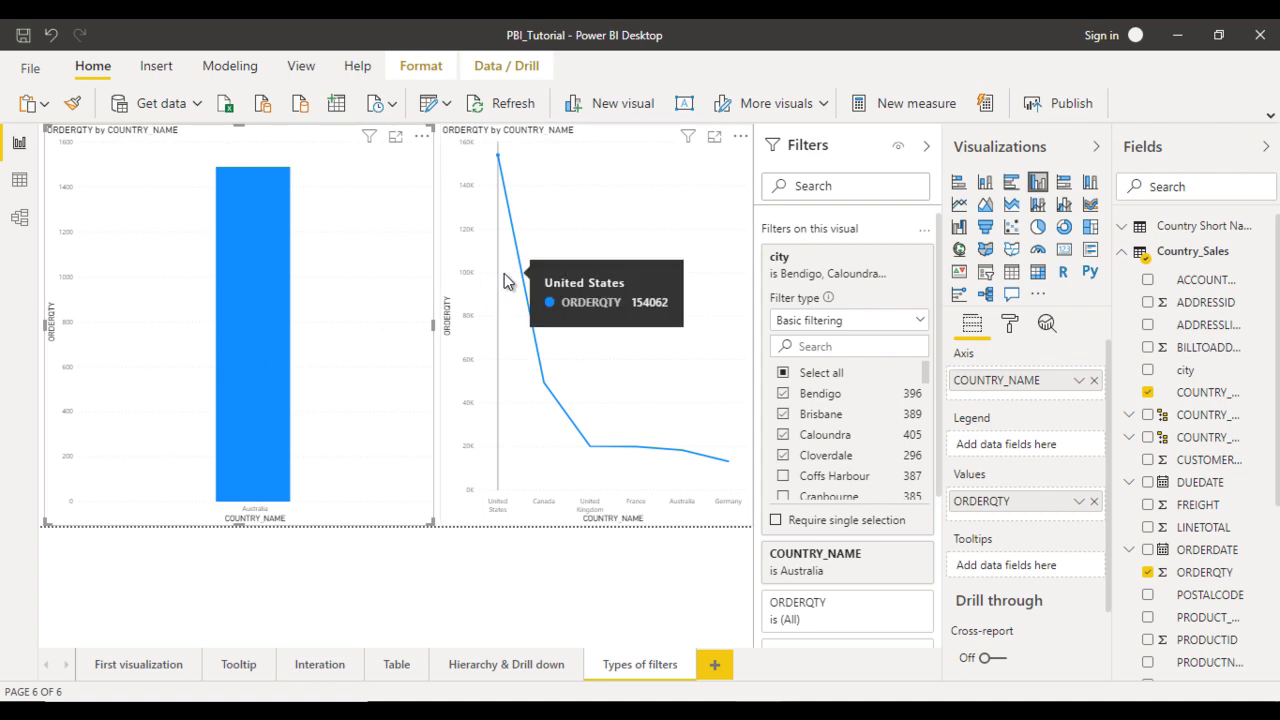